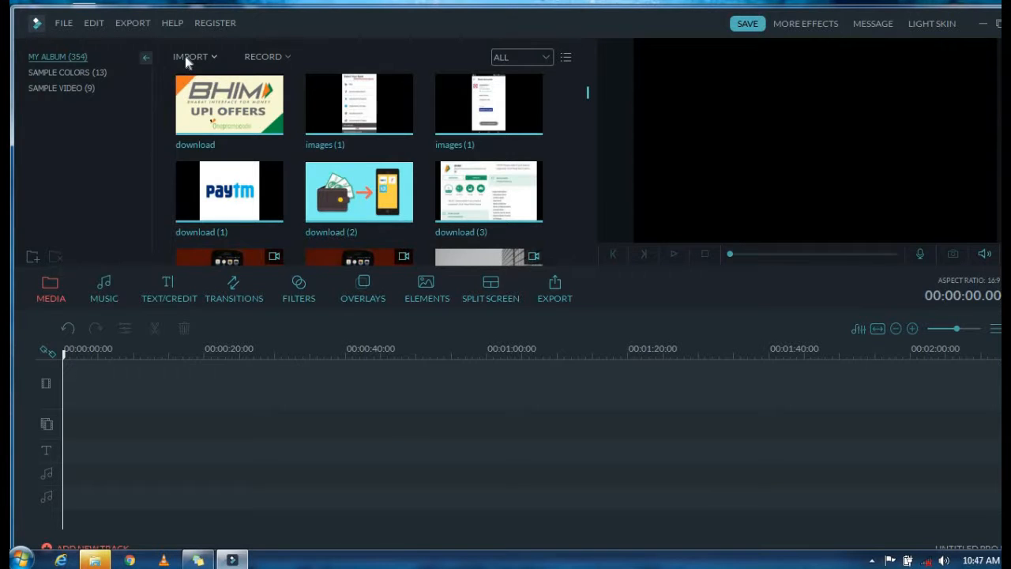
Step: Open the media import browser at the awsome games iphone folder inside YOUTUBE on HCL_DISK3 (F:)
{"action": "left_click", "coordinate": [190, 56]}
{"action": "left_click", "coordinate": [212, 72]}
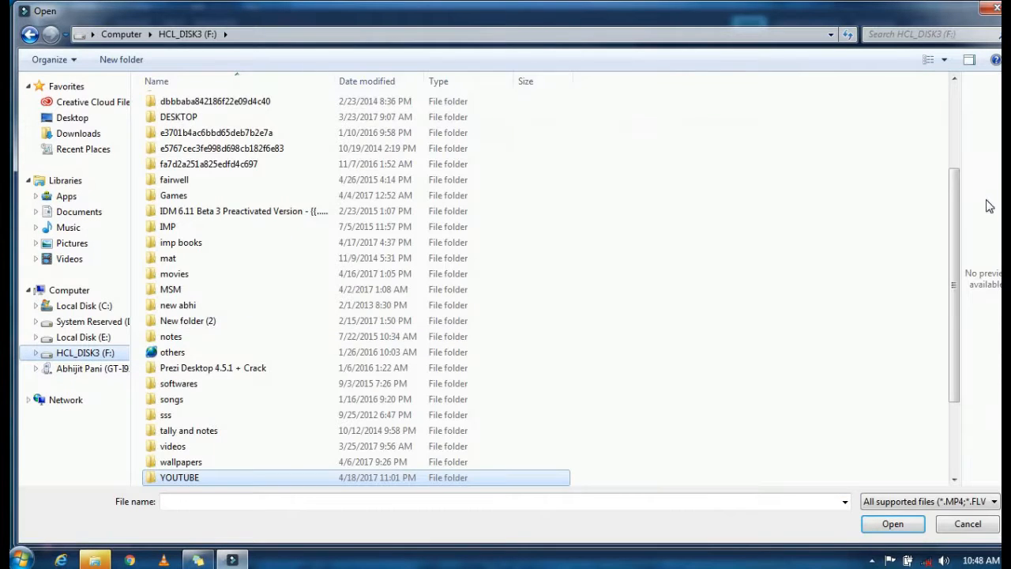
{"action": "scroll", "coordinate": [956, 218], "scroll_direction": "down", "scroll_amount": 3}
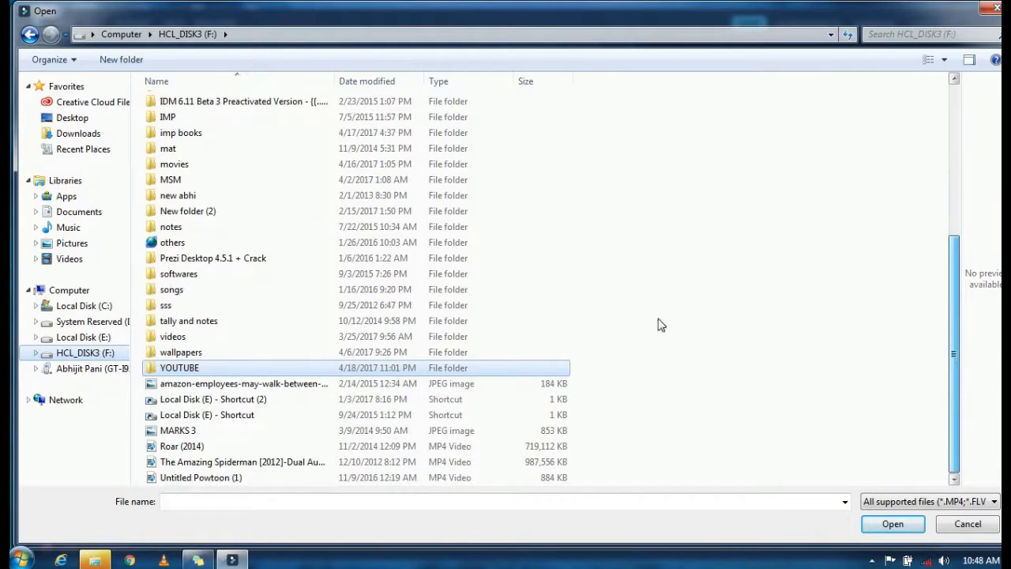
{"action": "double_click", "coordinate": [180, 369]}
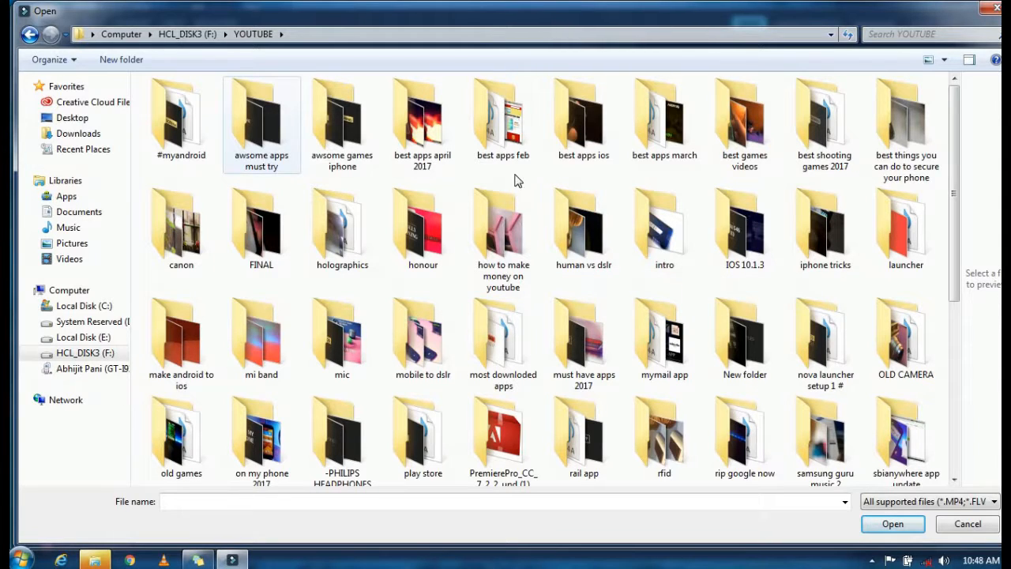
{"action": "double_click", "coordinate": [343, 145]}
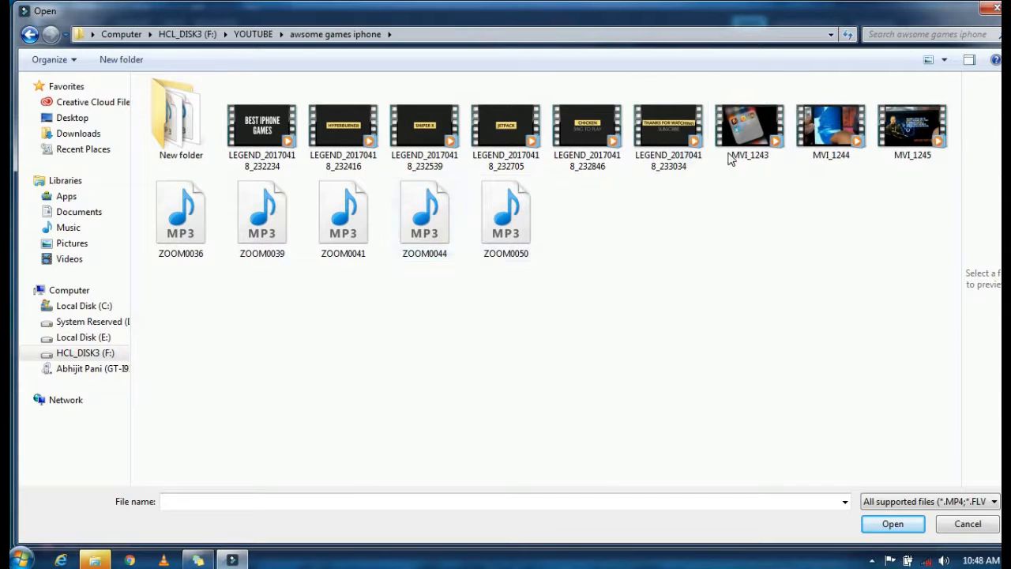
Step: Import the clips MVI_1243, MVI_1244 and MVI_1245 together with the six LEGEND_20170418 title videos
{"action": "left_click", "coordinate": [763, 146]}
{"action": "left_click", "coordinate": [831, 126], "text": "ctrl"}
{"action": "left_click", "coordinate": [912, 127], "text": "ctrl"}
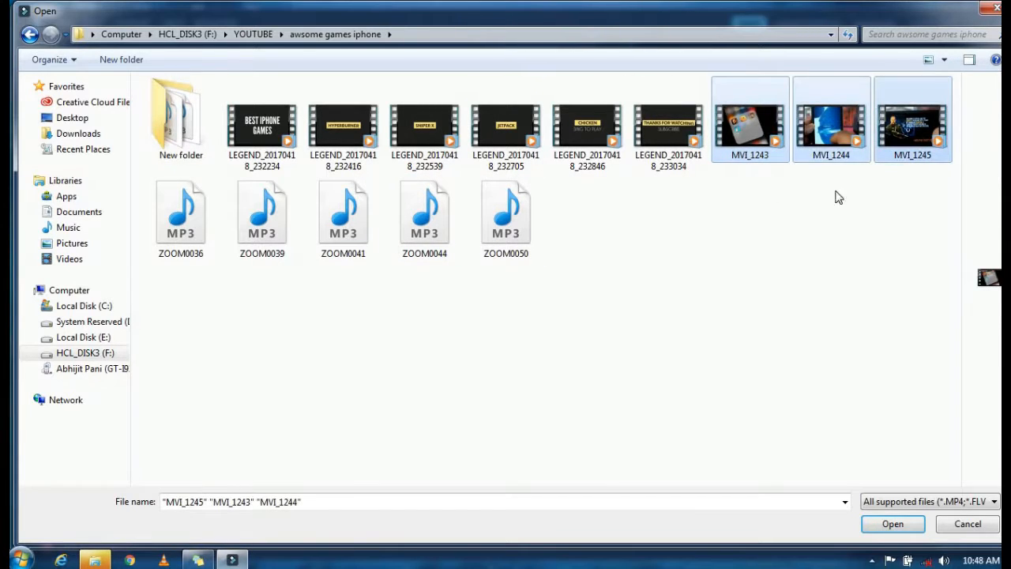
{"action": "left_click", "coordinate": [672, 137], "text": "ctrl"}
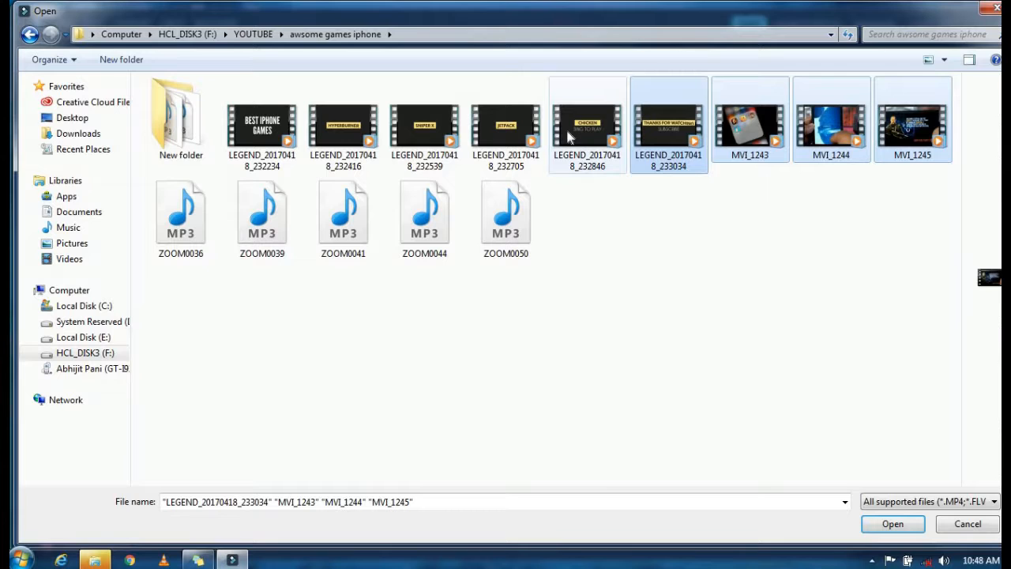
{"action": "left_click", "coordinate": [410, 139], "text": "ctrl+shift"}
{"action": "left_click", "coordinate": [267, 139], "text": "ctrl+shift"}
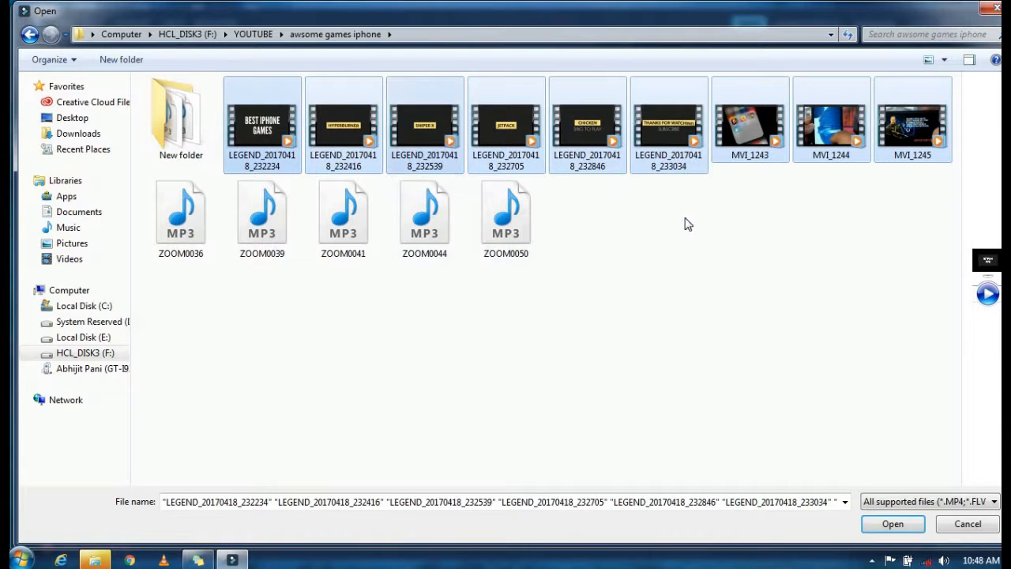
{"action": "left_click", "coordinate": [905, 526]}
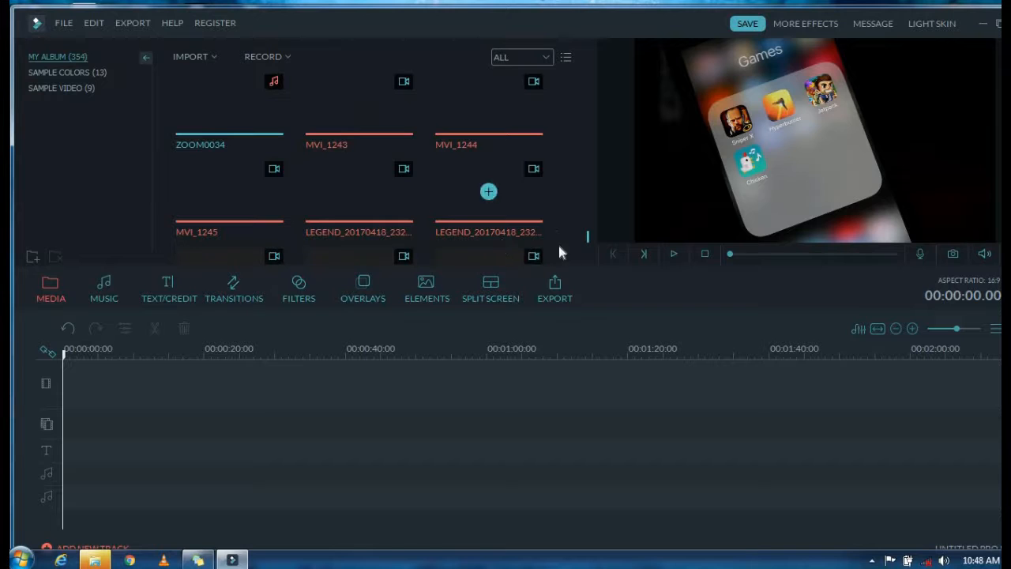
Step: Add MVI_1243 and MVI_1244 to the video track and delete the LEGEND clip at its start
{"action": "mouse_move", "coordinate": [588, 235]}
{"action": "left_mouse_down"}
{"action": "mouse_move", "coordinate": [590, 221]}
{"action": "mouse_move", "coordinate": [590, 232]}
{"action": "left_mouse_up"}
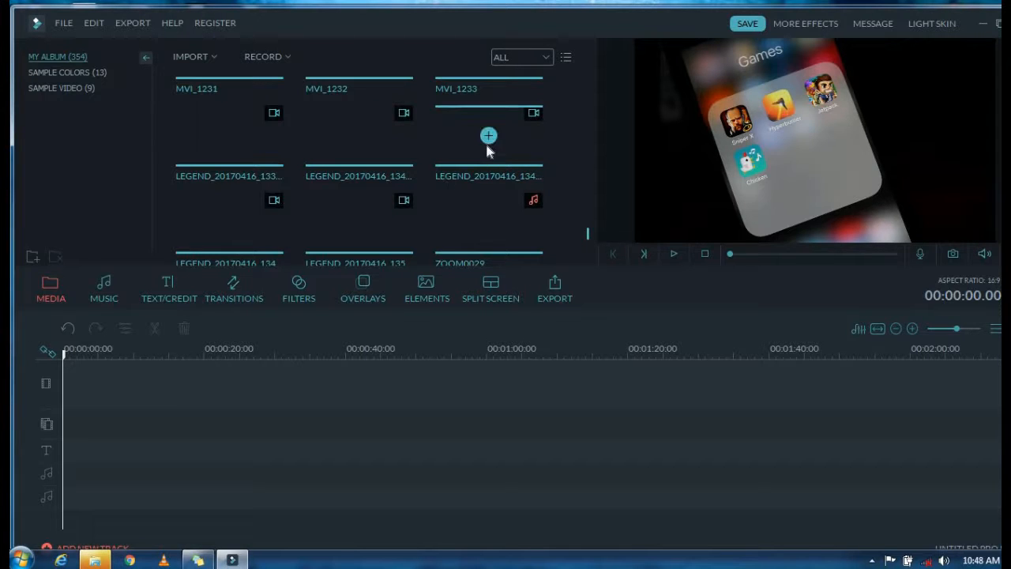
{"action": "left_click", "coordinate": [488, 139]}
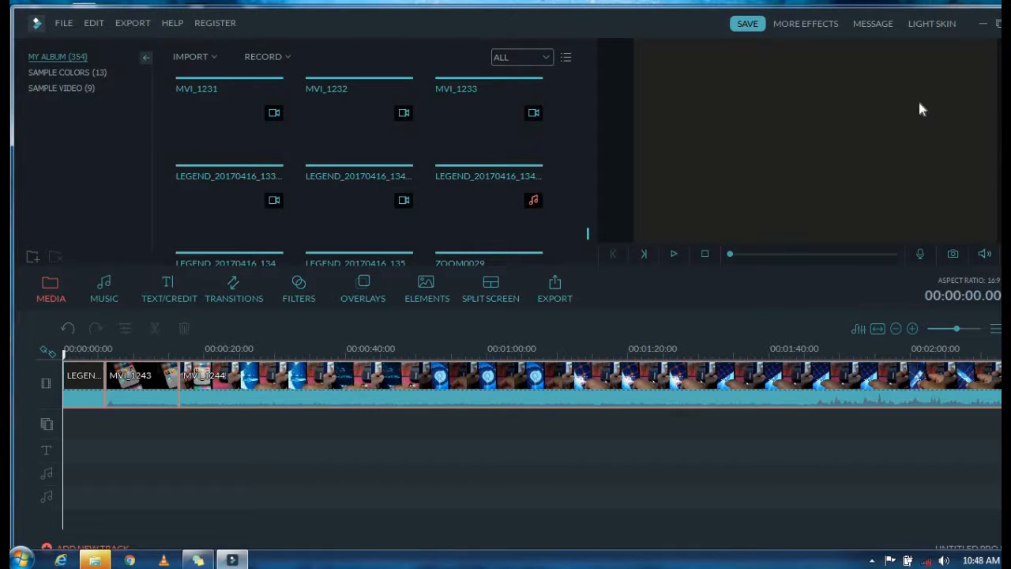
{"action": "left_click", "coordinate": [87, 385]}
{"action": "key", "text": "Delete"}
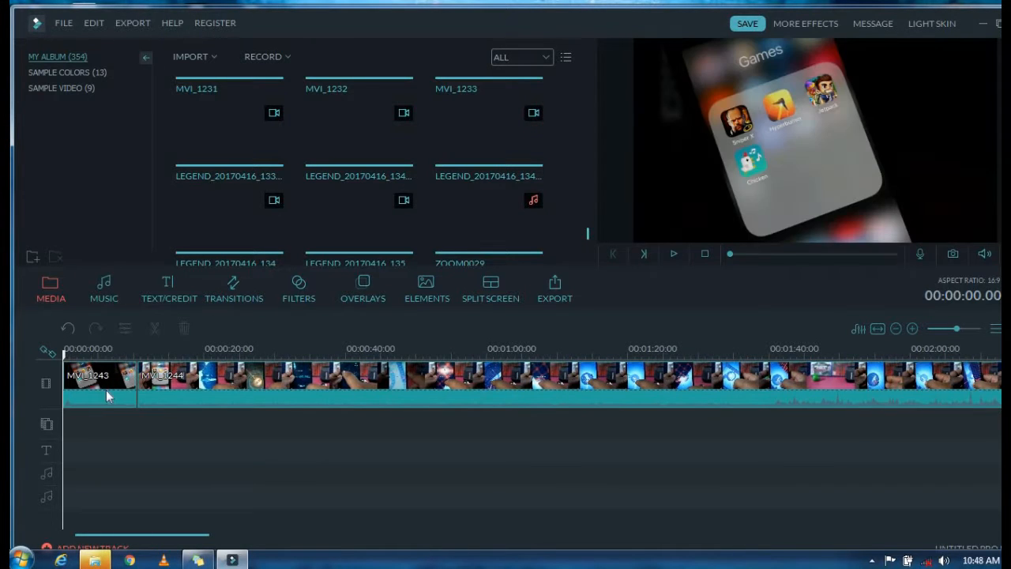
Step: Split MVI_1243 at about 5 seconds on the timeline and delete its second part
{"action": "left_click", "coordinate": [104, 390]}
{"action": "left_click_drag", "start_coordinate": [63, 357], "coordinate": [105, 365]}
{"action": "left_click", "coordinate": [157, 329]}
{"action": "left_click", "coordinate": [125, 371]}
{"action": "key", "text": "Delete"}
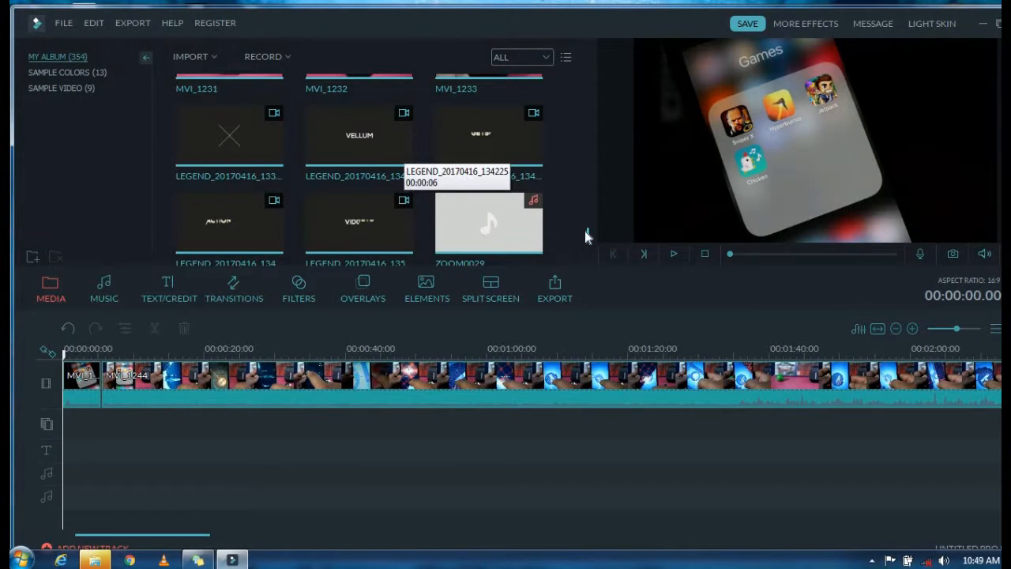
Step: Find the yellow-banner LEGEND_20170403_025 title in the album and place it on the overlay track under MVI_1243, starting at about 00:00:01.22
{"action": "scroll", "coordinate": [585, 231], "scroll_direction": "up", "scroll_amount": 1}
{"action": "scroll", "coordinate": [585, 229], "scroll_direction": "up", "scroll_amount": 10}
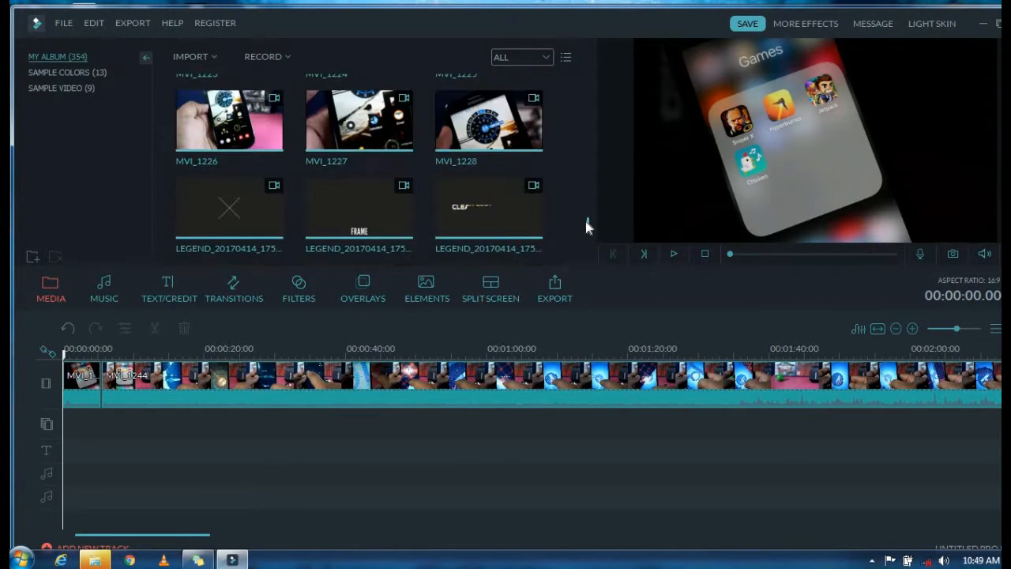
{"action": "scroll", "coordinate": [587, 214], "scroll_direction": "down", "scroll_amount": 10}
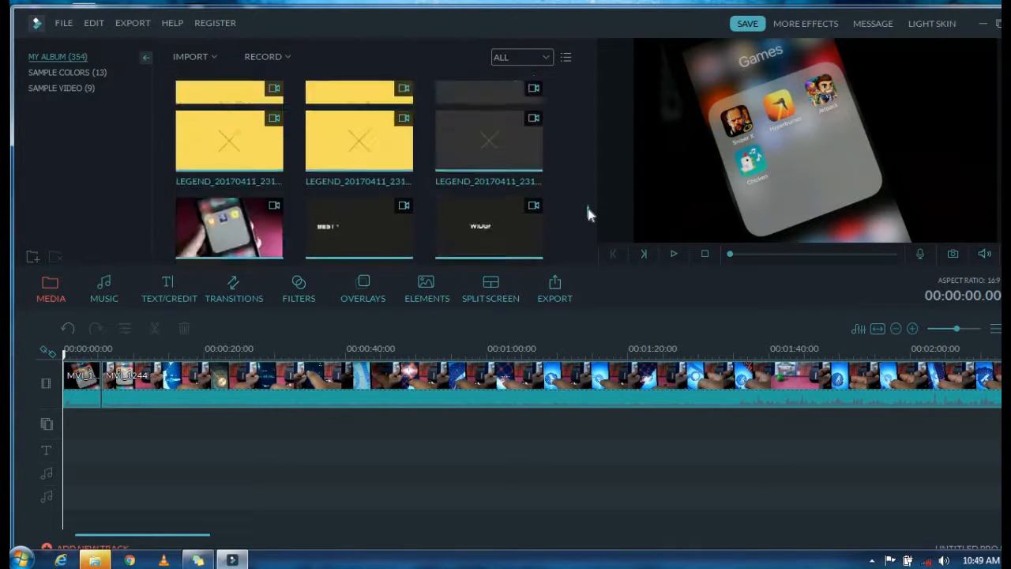
{"action": "scroll", "coordinate": [588, 203], "scroll_direction": "down", "scroll_amount": 10}
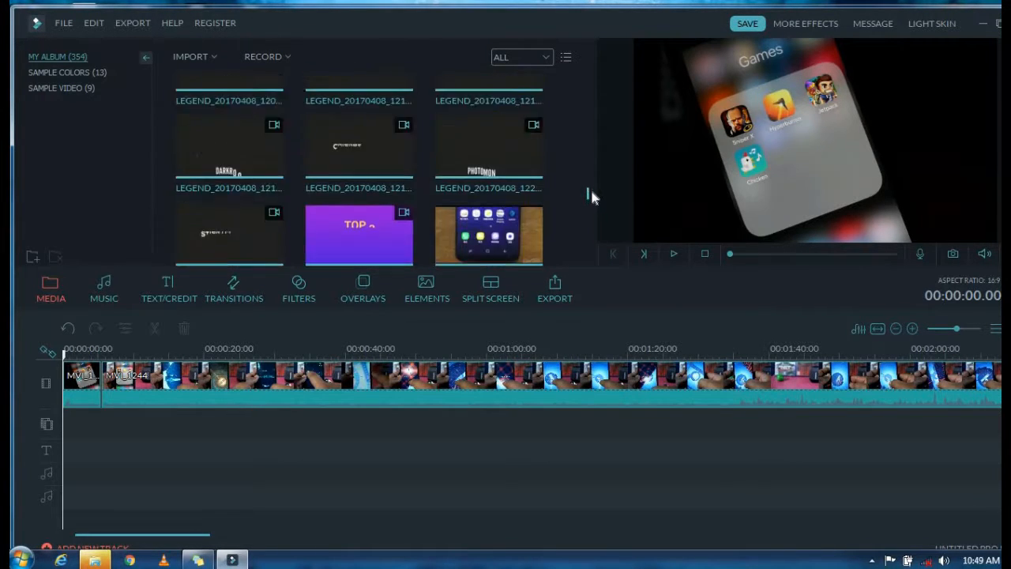
{"action": "scroll", "coordinate": [590, 193], "scroll_direction": "down", "scroll_amount": 10}
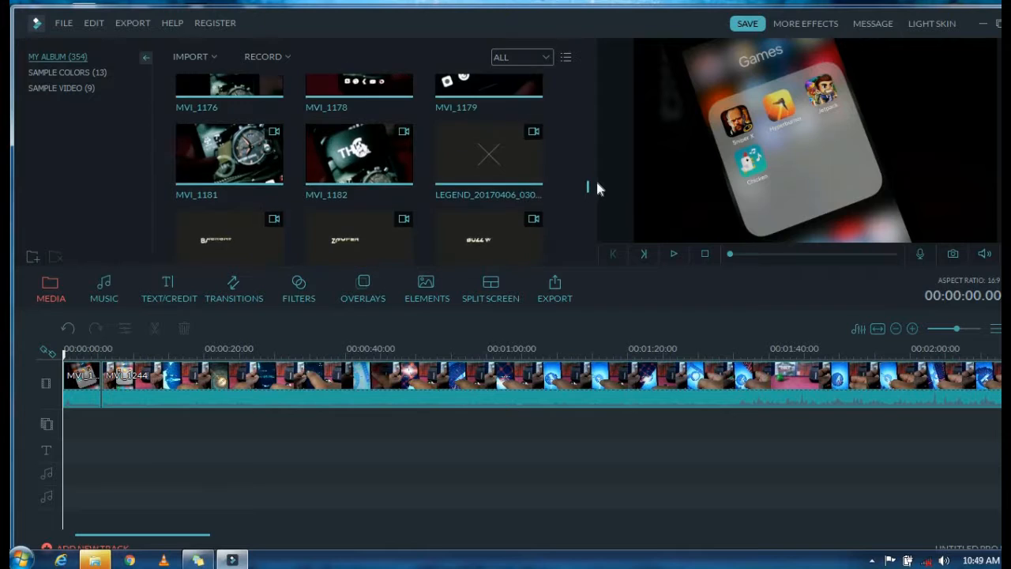
{"action": "scroll", "coordinate": [593, 181], "scroll_direction": "down", "scroll_amount": 5}
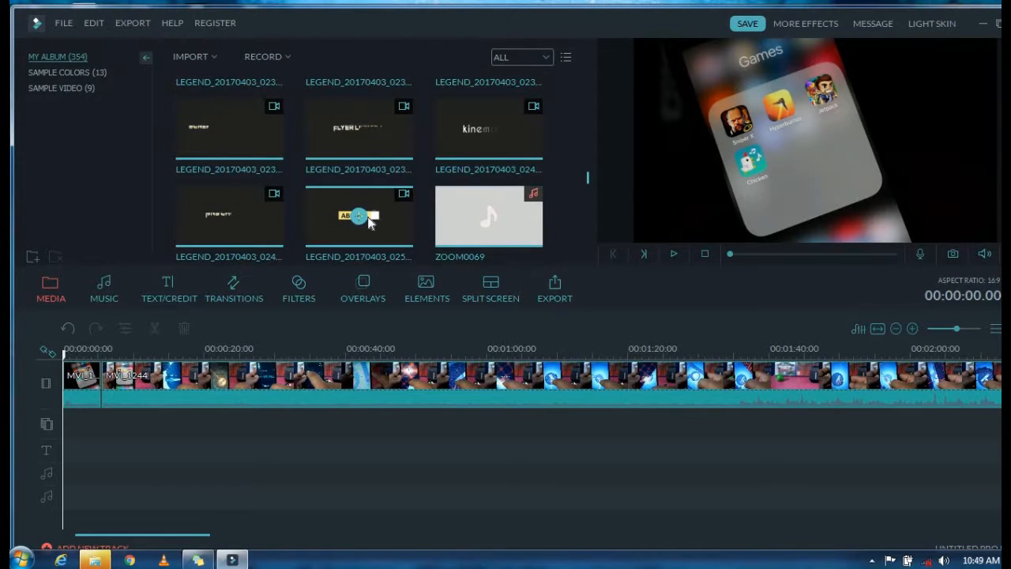
{"action": "left_click_drag", "start_coordinate": [378, 232], "coordinate": [79, 380]}
{"action": "left_click_drag", "start_coordinate": [71, 446], "coordinate": [76, 425]}
{"action": "left_click_drag", "start_coordinate": [367, 222], "coordinate": [95, 418]}
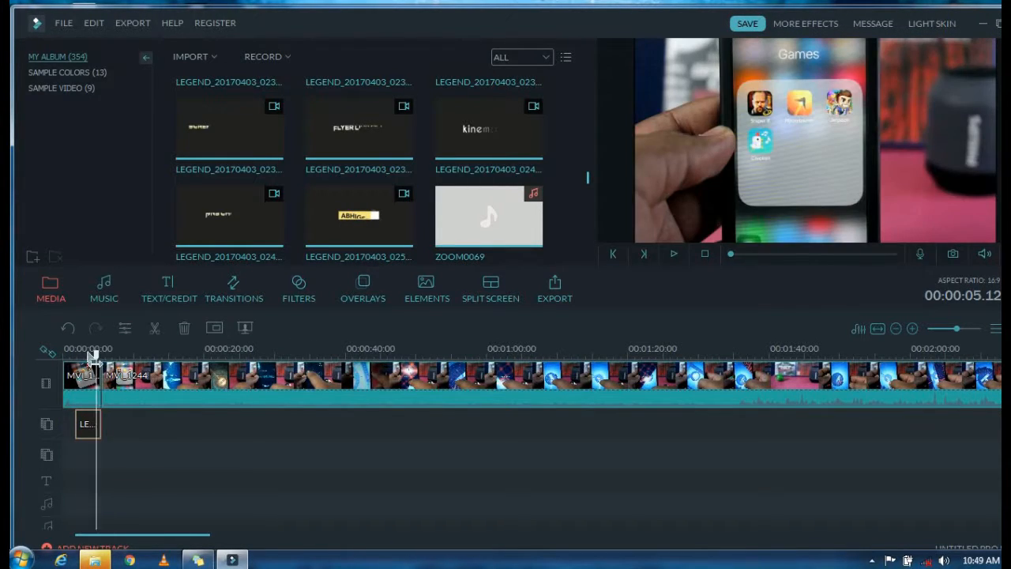
Step: Make the overlaid title's dark background transparent with the Chroma Key (Green Screen) effect
{"action": "left_click", "coordinate": [90, 429]}
{"action": "right_click", "coordinate": [89, 431]}
{"action": "left_click", "coordinate": [150, 335]}
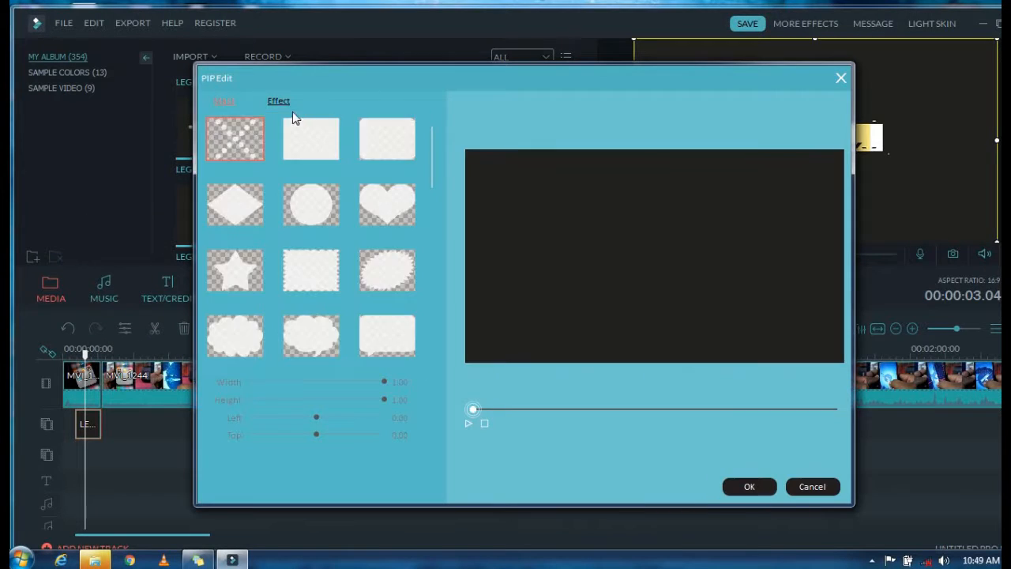
{"action": "left_click", "coordinate": [211, 141]}
{"action": "left_click", "coordinate": [253, 214]}
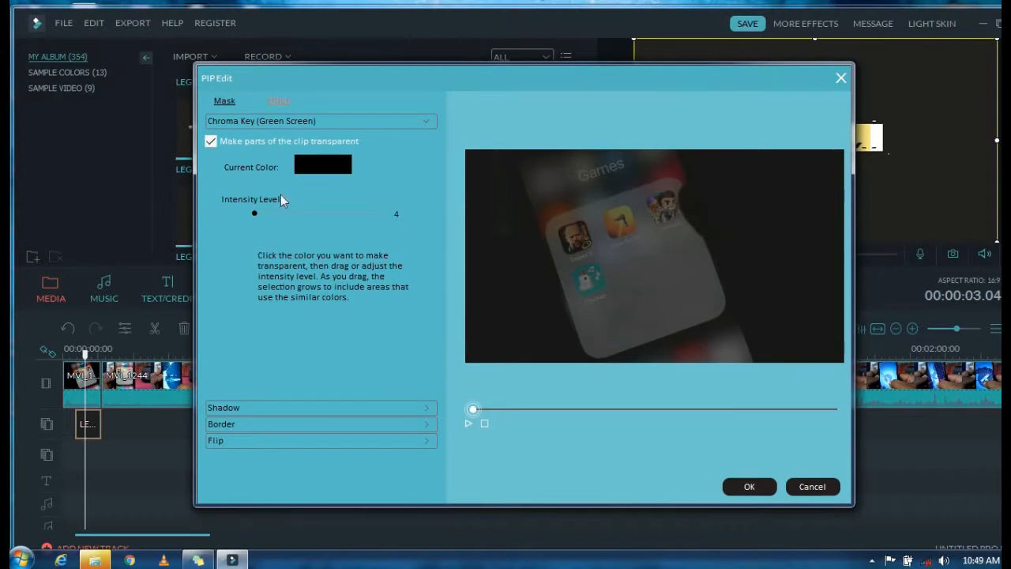
{"action": "left_click", "coordinate": [550, 247]}
{"action": "left_click", "coordinate": [747, 485]}
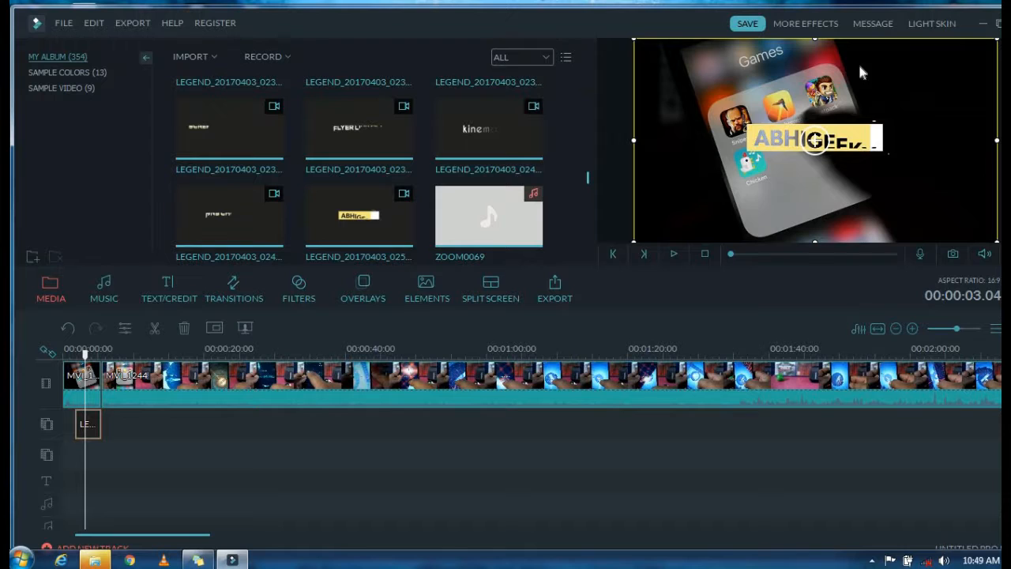
Step: Shorten the overlaid title to about 2 seconds, shrink it into the lower-left corner of the video frame, and preview it
{"action": "left_click_drag", "start_coordinate": [93, 422], "coordinate": [87, 426]}
{"action": "left_click_drag", "start_coordinate": [90, 359], "coordinate": [77, 355]}
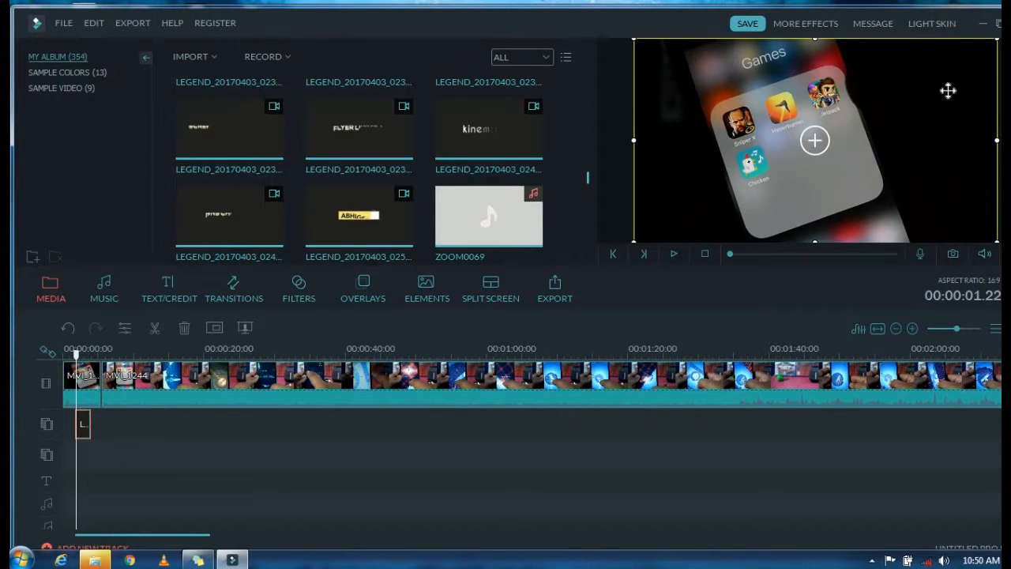
{"action": "left_click_drag", "start_coordinate": [990, 39], "coordinate": [763, 169]}
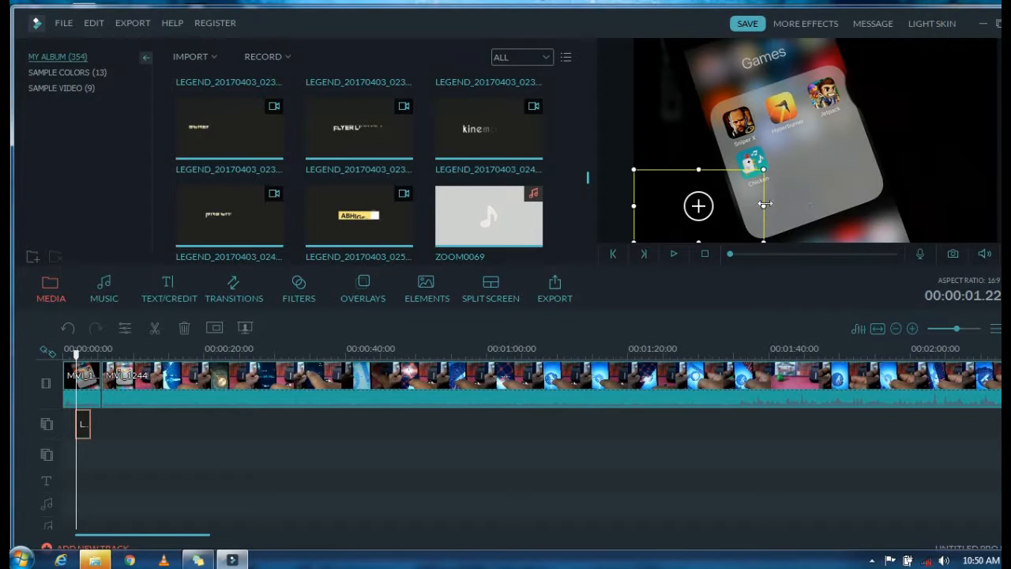
{"action": "left_click_drag", "start_coordinate": [765, 205], "coordinate": [779, 205]}
{"action": "left_click_drag", "start_coordinate": [778, 170], "coordinate": [810, 154]}
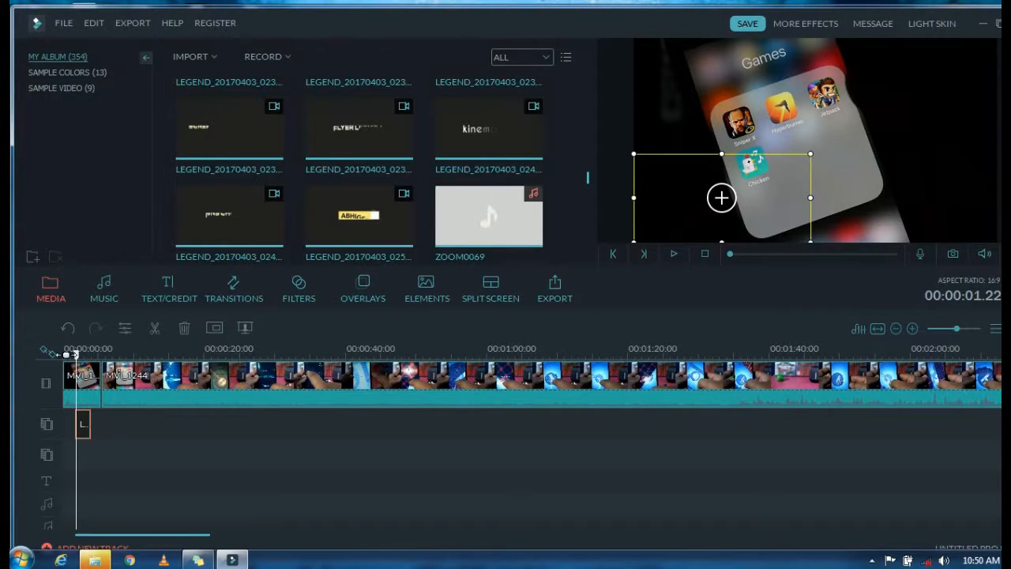
{"action": "left_click_drag", "start_coordinate": [69, 354], "coordinate": [85, 368]}
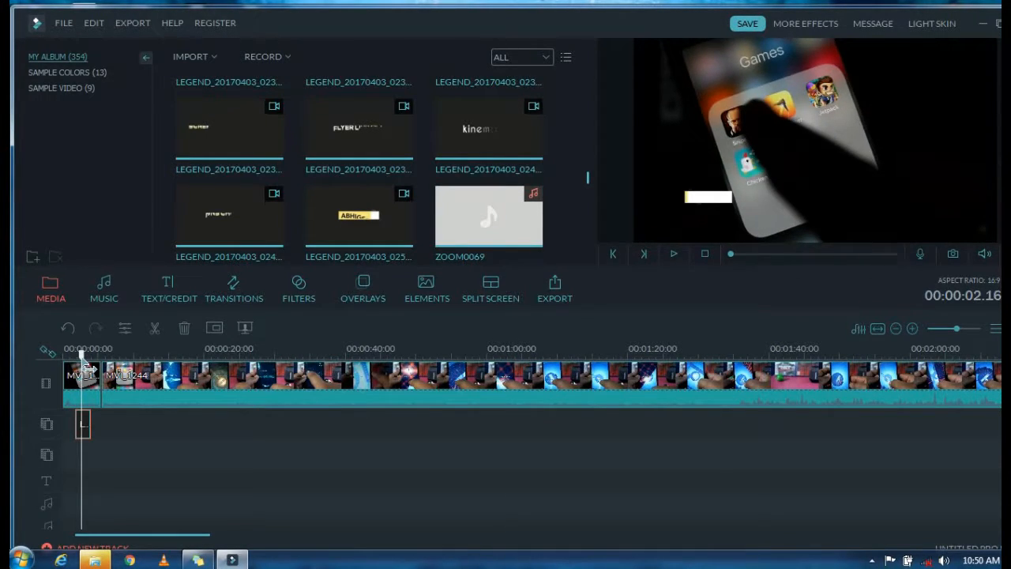
{"action": "left_click", "coordinate": [806, 153]}
{"action": "left_click_drag", "start_coordinate": [805, 153], "coordinate": [769, 147]}
{"action": "left_click", "coordinate": [673, 254]}
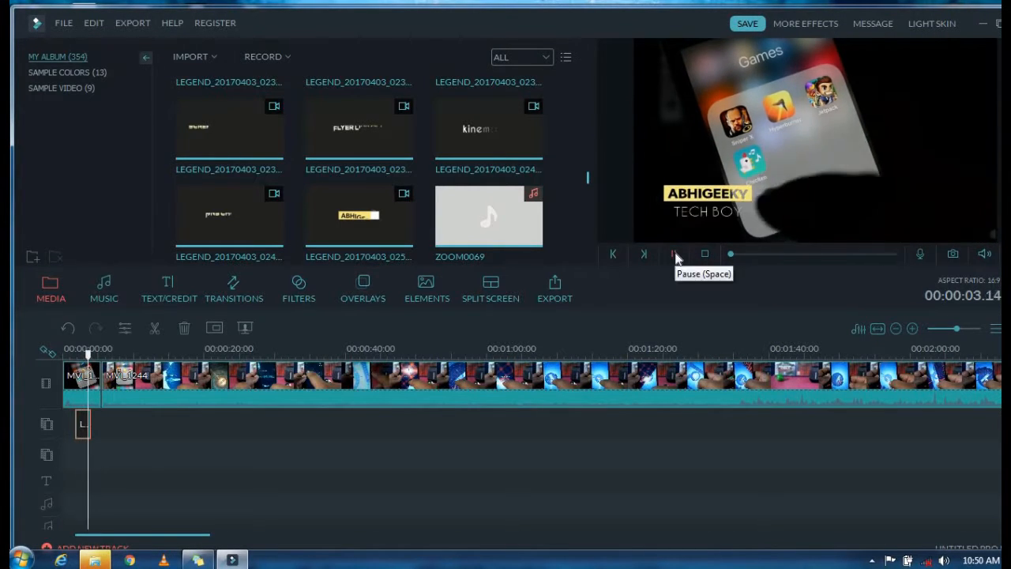
{"action": "left_click", "coordinate": [676, 255]}
Step: Mute the audio of the MVI_1243 and MVI_1244 clips on the video track
{"action": "right_click", "coordinate": [79, 377]}
{"action": "left_click", "coordinate": [167, 282]}
{"action": "right_click", "coordinate": [226, 365]}
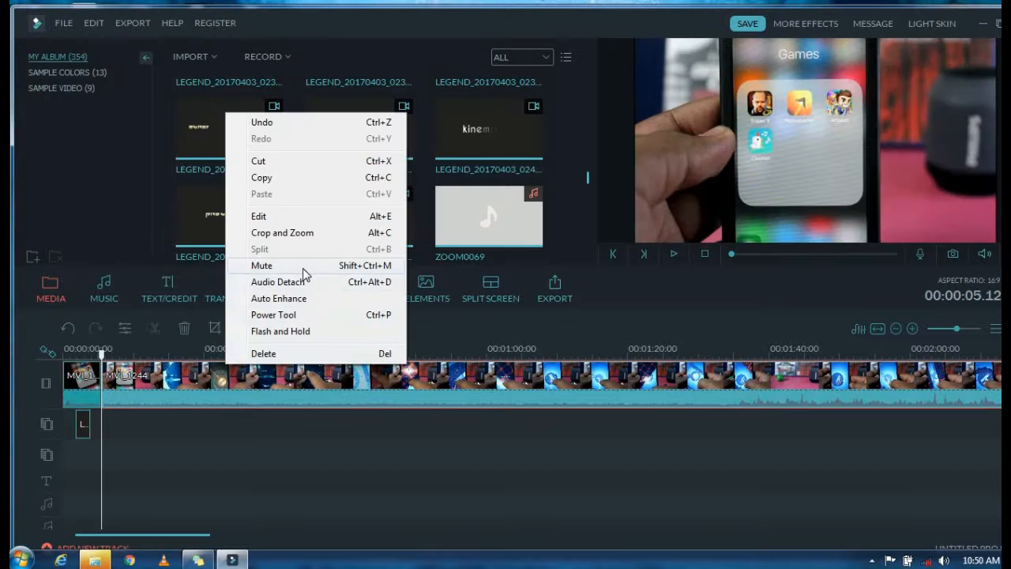
{"action": "left_click", "coordinate": [303, 268]}
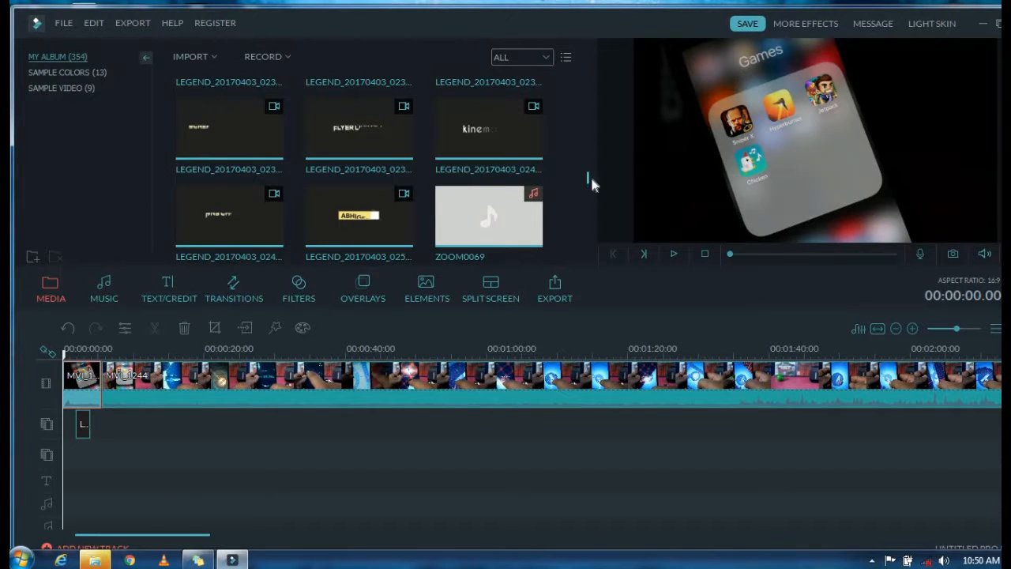
Step: Place the BEST IPHONE GAMES title clip at the start of the overlay track, shortened to about 2 seconds to fit before the existing title
{"action": "left_click_drag", "start_coordinate": [590, 180], "coordinate": [590, 275]}
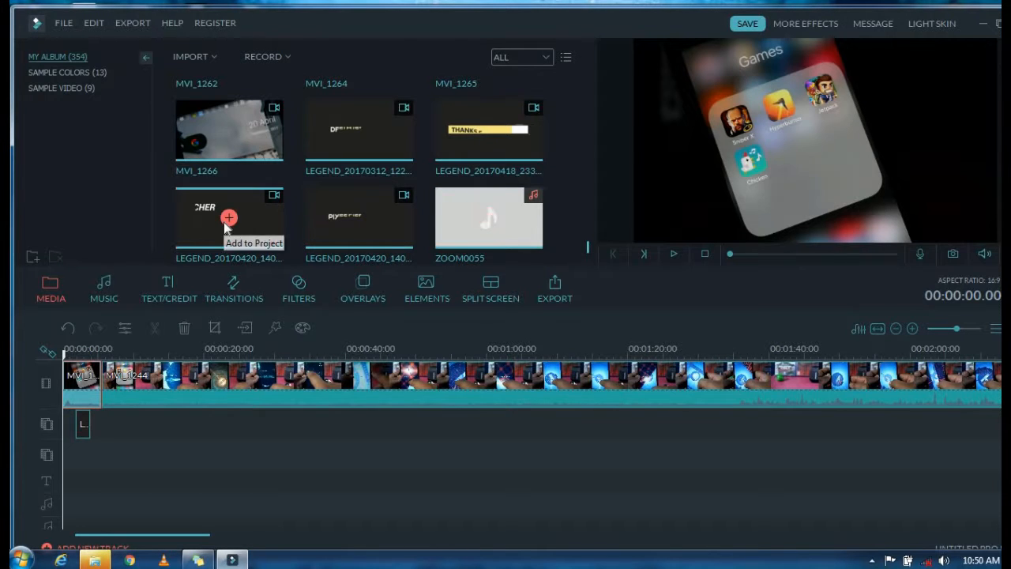
{"action": "scroll", "coordinate": [588, 242], "scroll_direction": "up", "scroll_amount": 5}
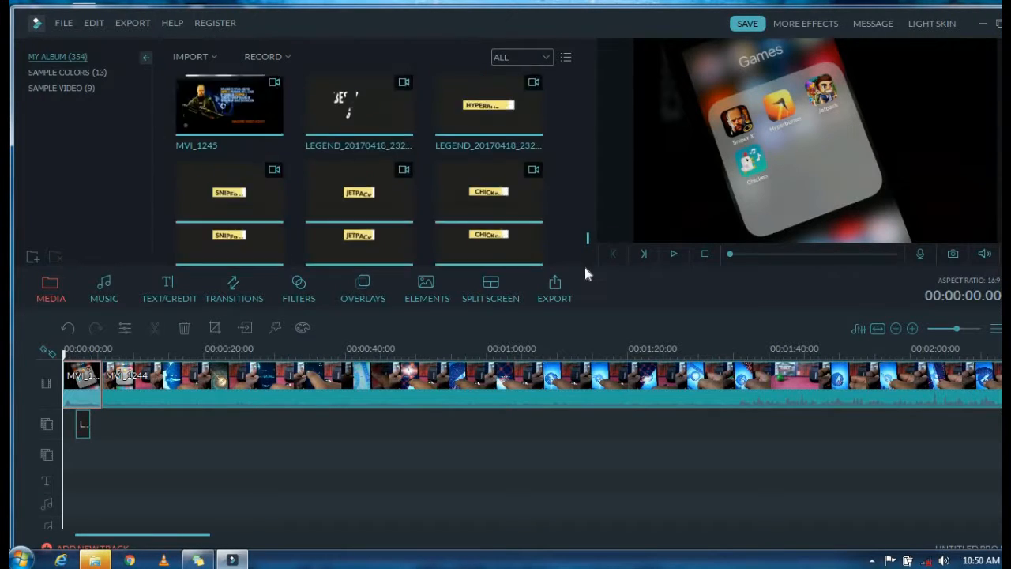
{"action": "scroll", "coordinate": [594, 260], "scroll_direction": "down", "scroll_amount": 3}
{"action": "scroll", "coordinate": [589, 243], "scroll_direction": "up", "scroll_amount": 5}
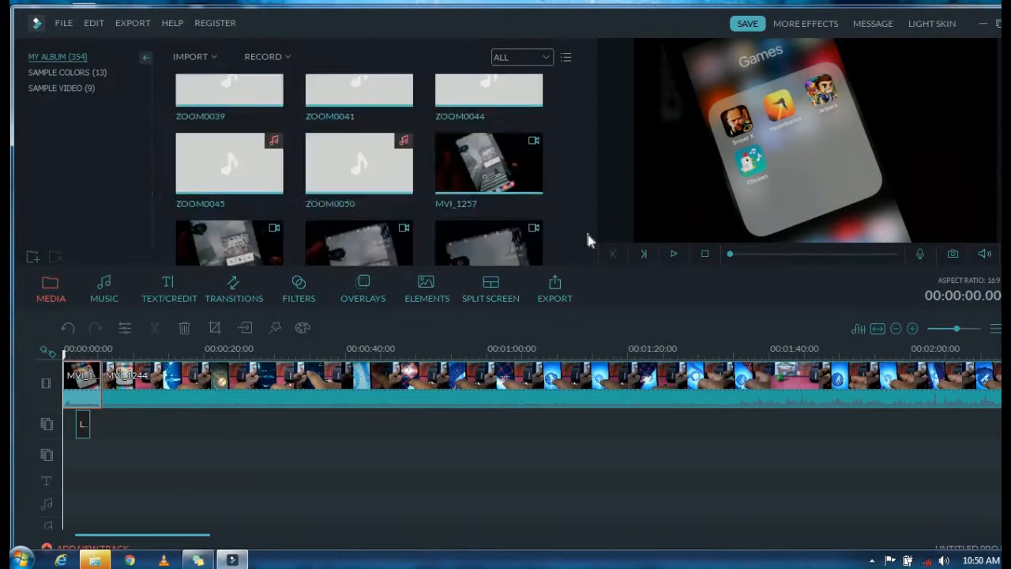
{"action": "scroll", "coordinate": [587, 235], "scroll_direction": "up", "scroll_amount": 1}
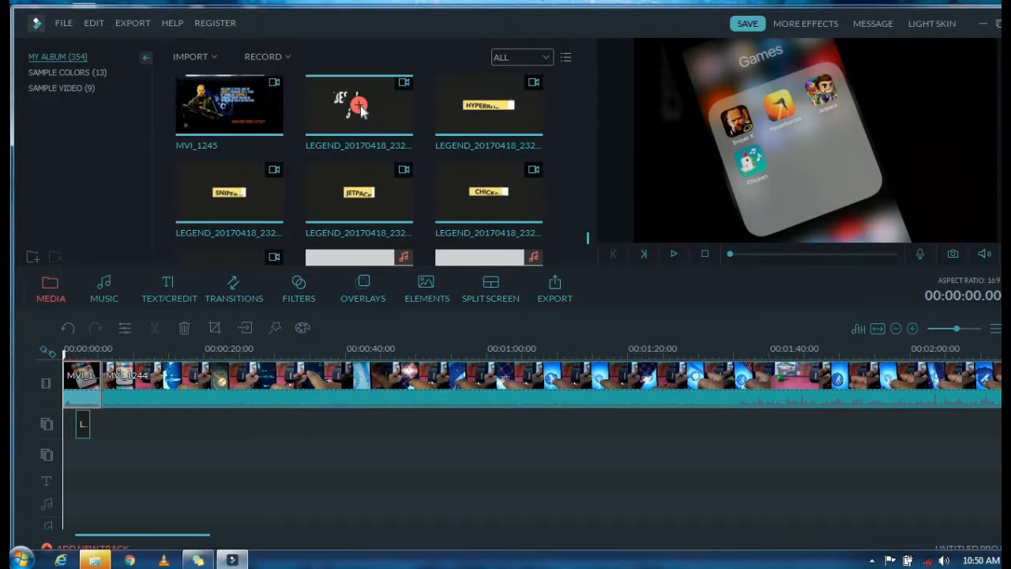
{"action": "left_click_drag", "start_coordinate": [359, 109], "coordinate": [64, 421]}
{"action": "left_click", "coordinate": [250, 423]}
{"action": "left_click_drag", "start_coordinate": [211, 415], "coordinate": [226, 423]}
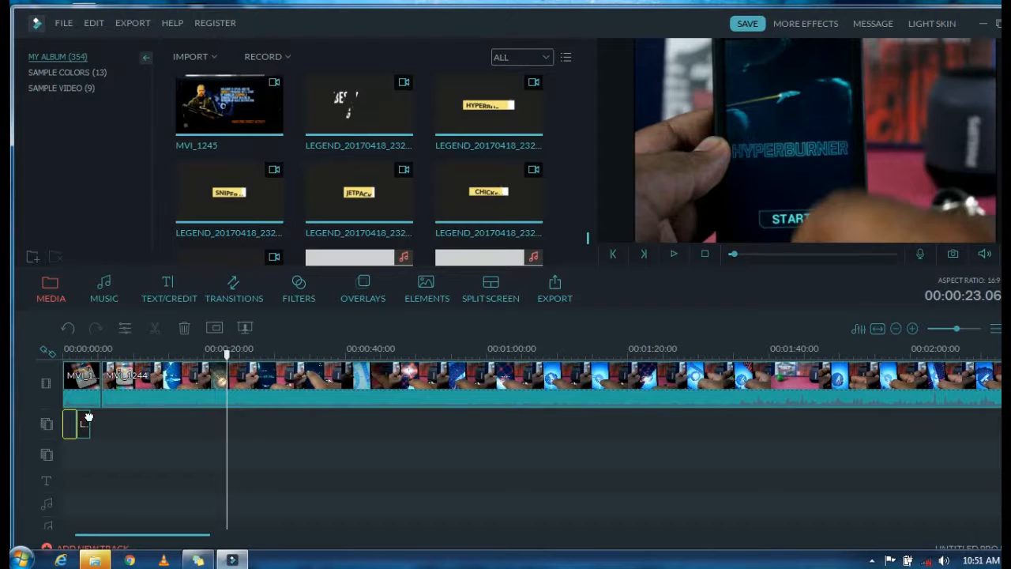
Step: Make the BEST IPHONE GAMES title's dark background transparent with the Chroma Key (Green Screen) effect at intensity level 15
{"action": "left_click", "coordinate": [83, 422]}
{"action": "right_click", "coordinate": [70, 426]}
{"action": "left_click", "coordinate": [115, 328]}
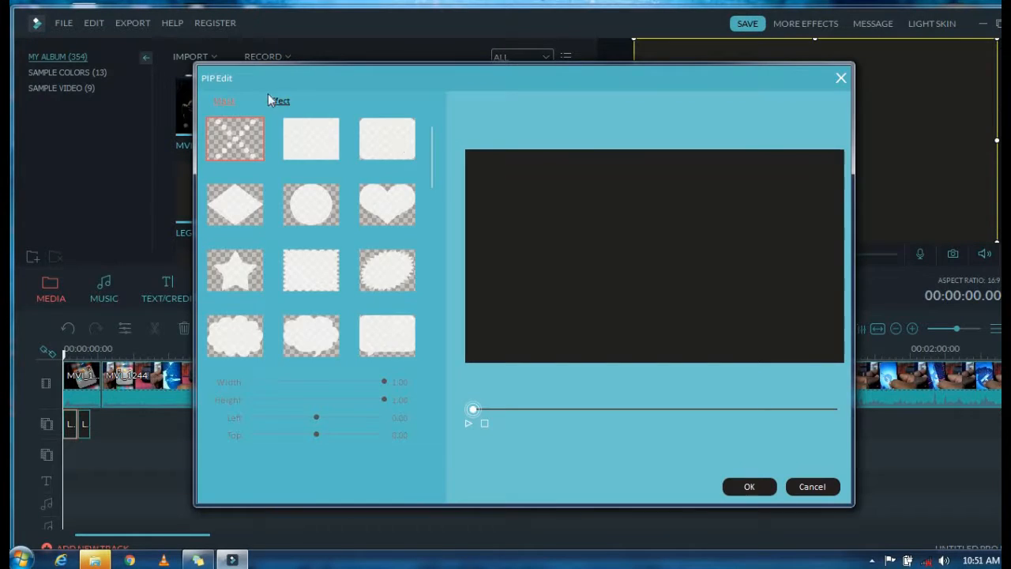
{"action": "left_click", "coordinate": [277, 101]}
{"action": "left_click_drag", "start_coordinate": [256, 215], "coordinate": [267, 211]}
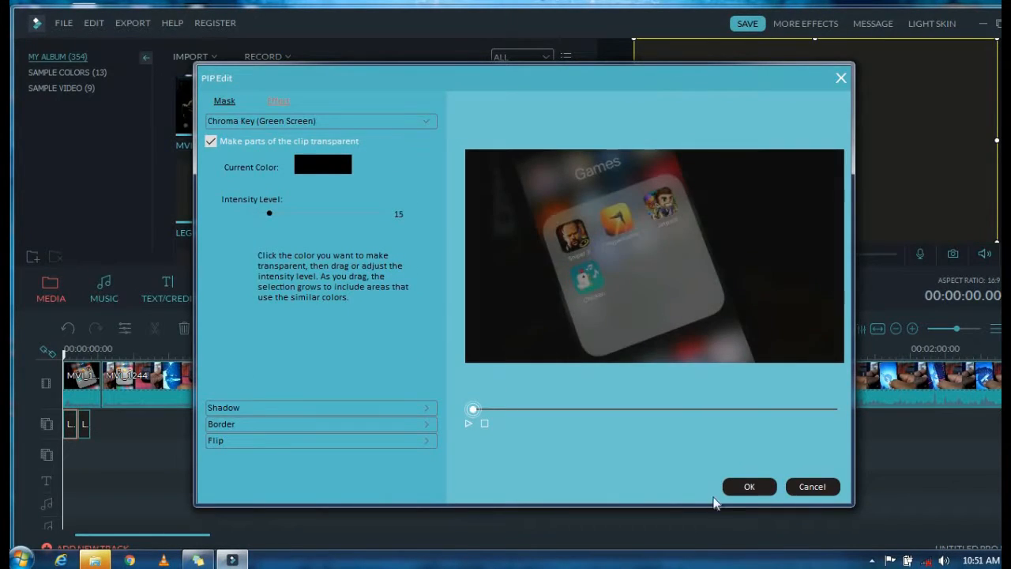
{"action": "left_click", "coordinate": [735, 488]}
Step: Play back the opening of the video from the start to check the two overlaid titles
{"action": "left_click", "coordinate": [673, 253]}
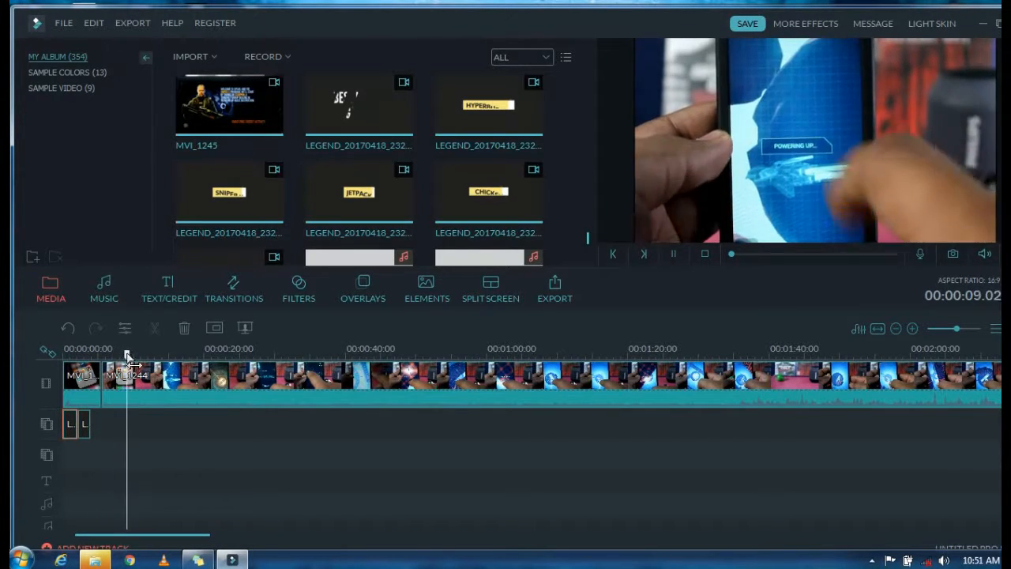
{"action": "left_click_drag", "start_coordinate": [126, 353], "coordinate": [103, 378]}
{"action": "left_click", "coordinate": [93, 376]}
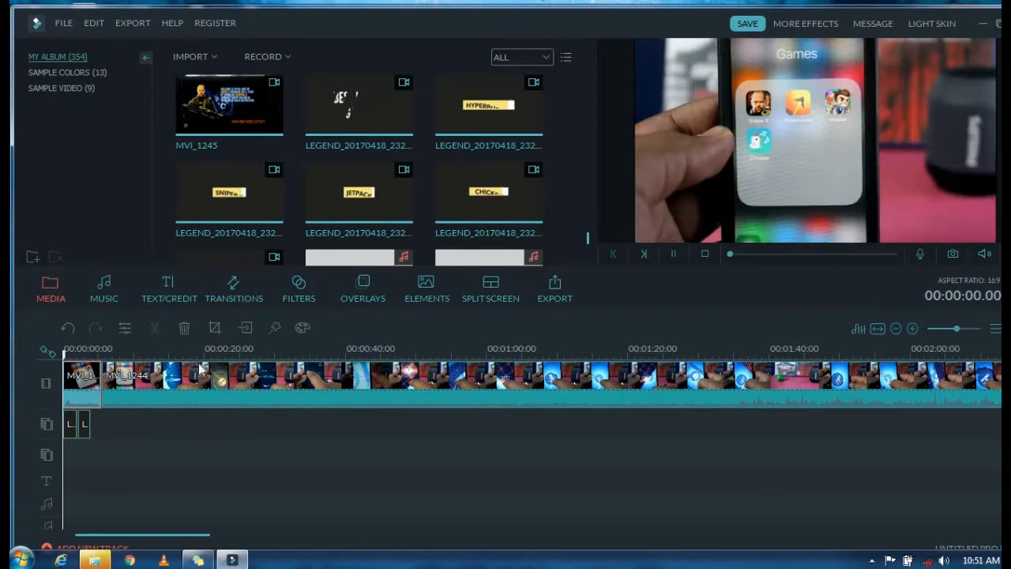
{"action": "key", "text": "space"}
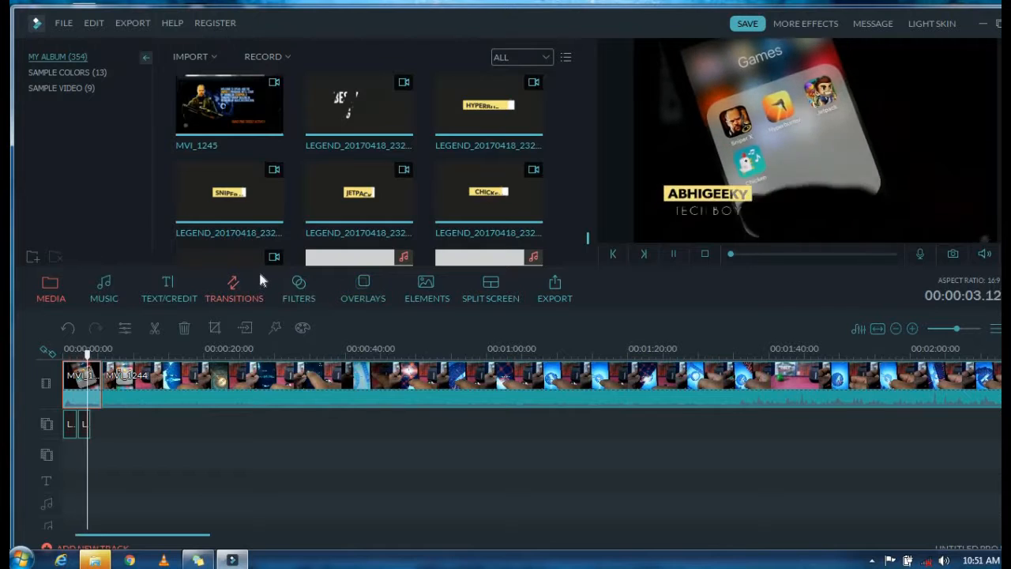
Step: Add the Col_merge transition at the cut between the MVI_1243 and MVI_1244 clips
{"action": "left_click", "coordinate": [254, 285]}
{"action": "key", "text": "space"}
{"action": "left_click_drag", "start_coordinate": [102, 357], "coordinate": [92, 358]}
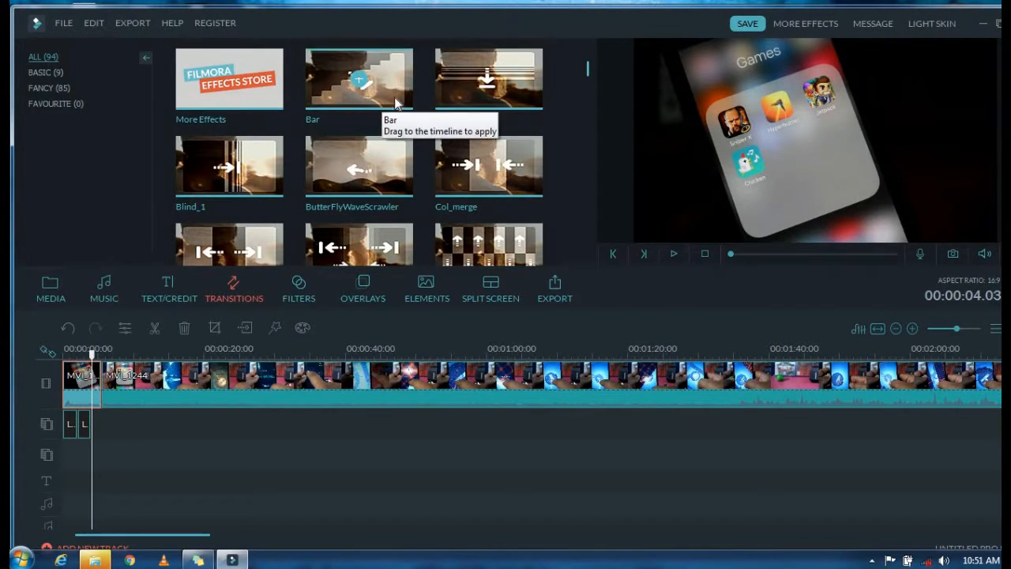
{"action": "left_click", "coordinate": [365, 96]}
{"action": "left_click", "coordinate": [673, 252]}
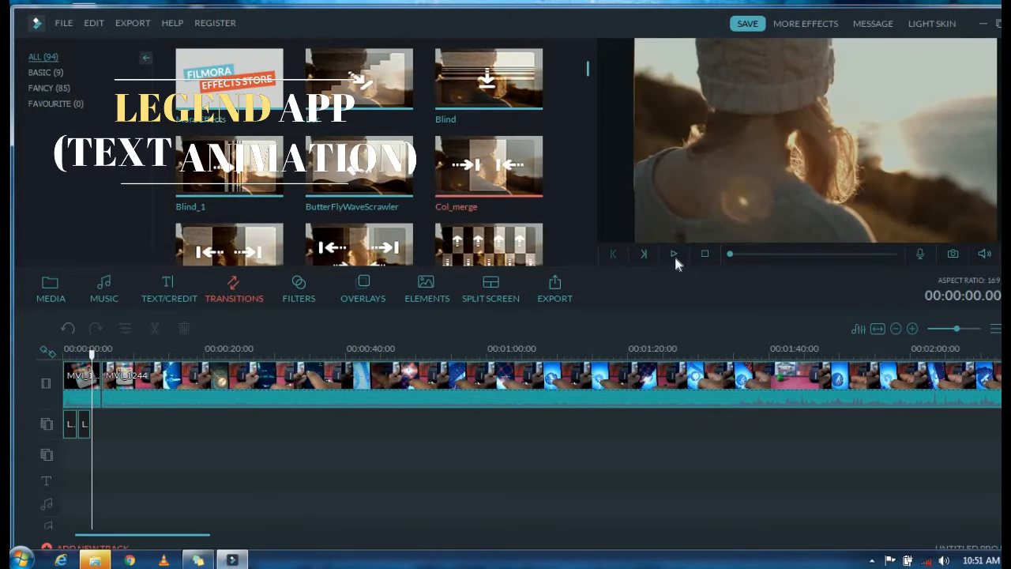
{"action": "left_click", "coordinate": [475, 182]}
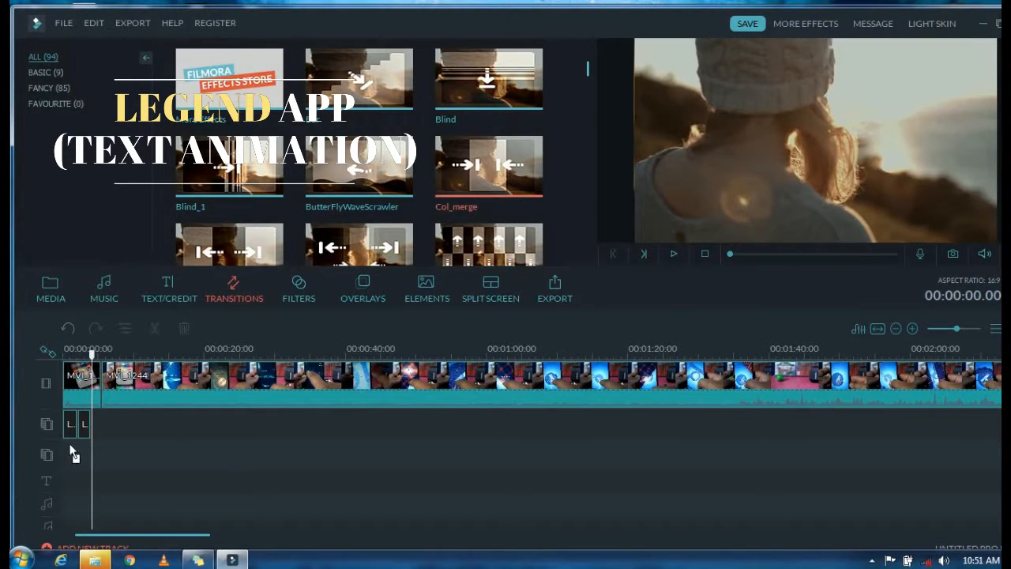
{"action": "left_click", "coordinate": [103, 383]}
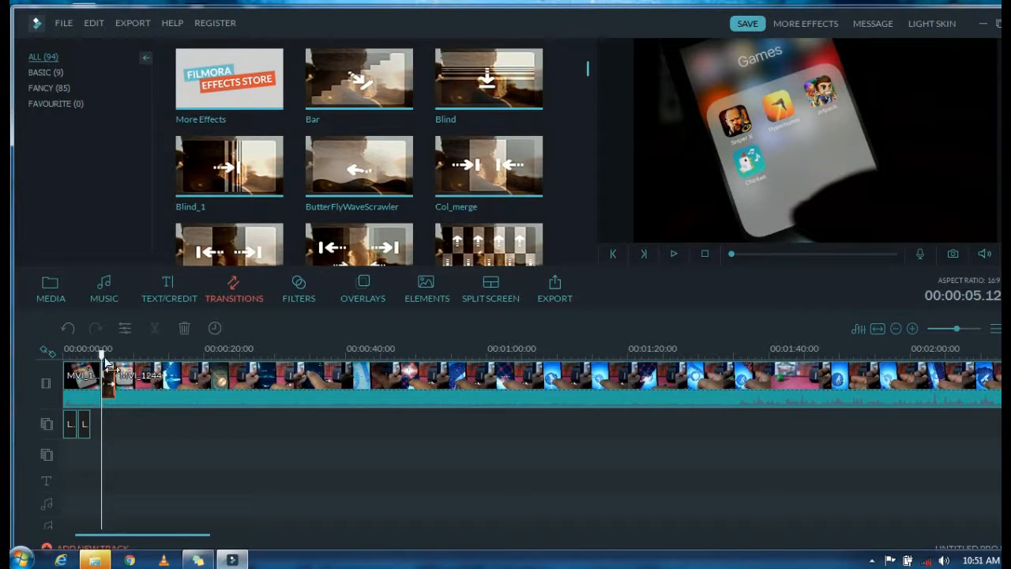
Step: Shift the Col_merge transition so it straddles the cut between the two clips, and preview it
{"action": "left_click", "coordinate": [674, 253]}
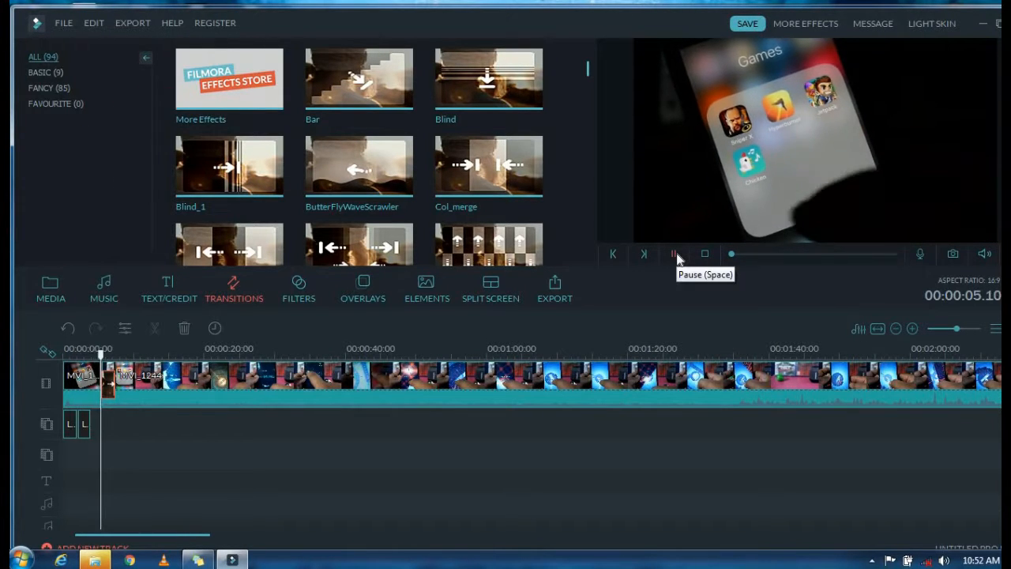
{"action": "left_click", "coordinate": [675, 256]}
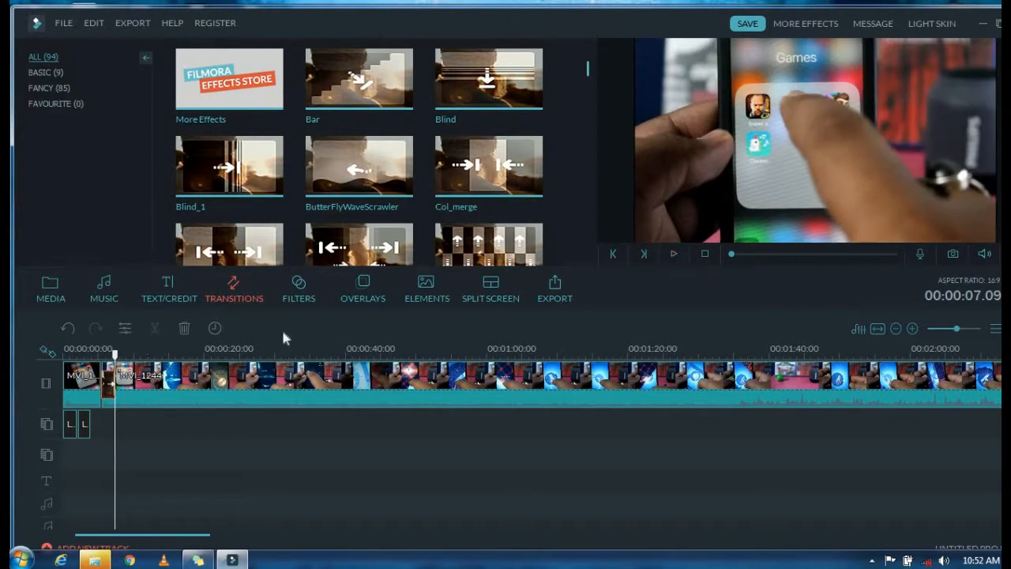
{"action": "left_click", "coordinate": [95, 384]}
{"action": "left_click_drag", "start_coordinate": [95, 359], "coordinate": [89, 359]}
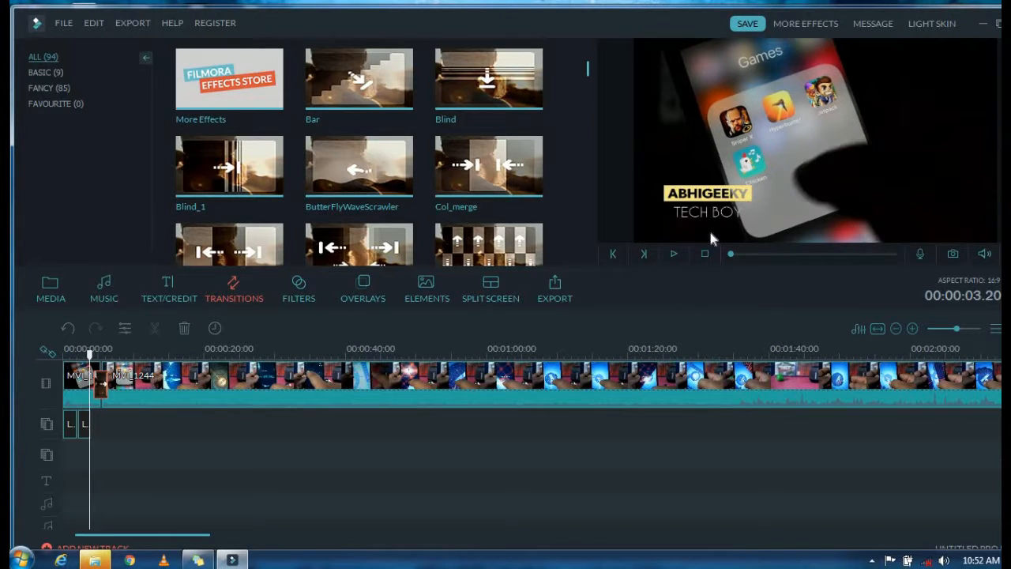
{"action": "left_click", "coordinate": [673, 253]}
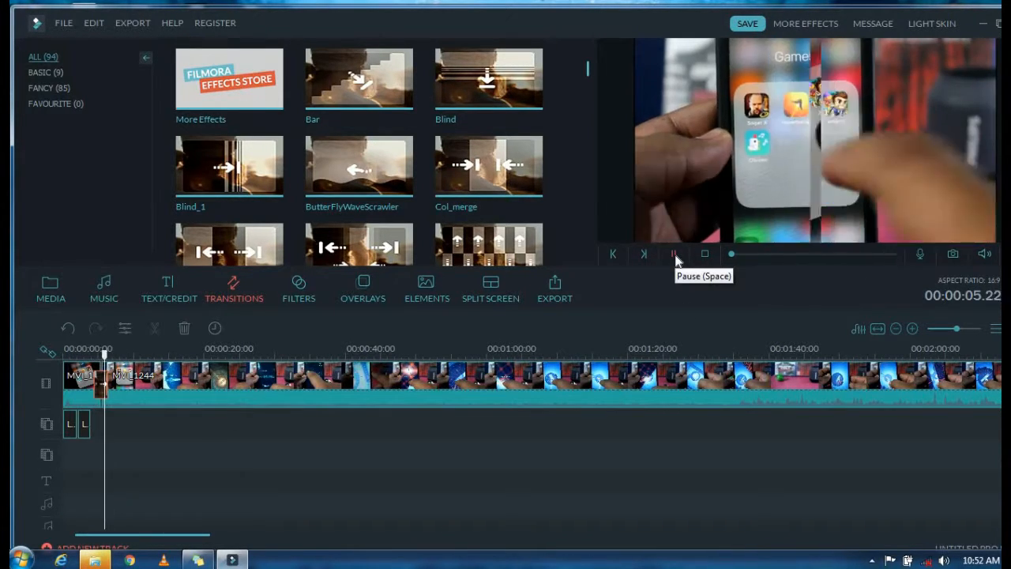
{"action": "left_click", "coordinate": [675, 257]}
Step: Place the HYPERBURNER title clip on the overlay track at the start of MVI_1244, shortened to about 1.5 seconds
{"action": "left_click", "coordinate": [118, 364]}
{"action": "left_click_drag", "start_coordinate": [115, 353], "coordinate": [132, 357]}
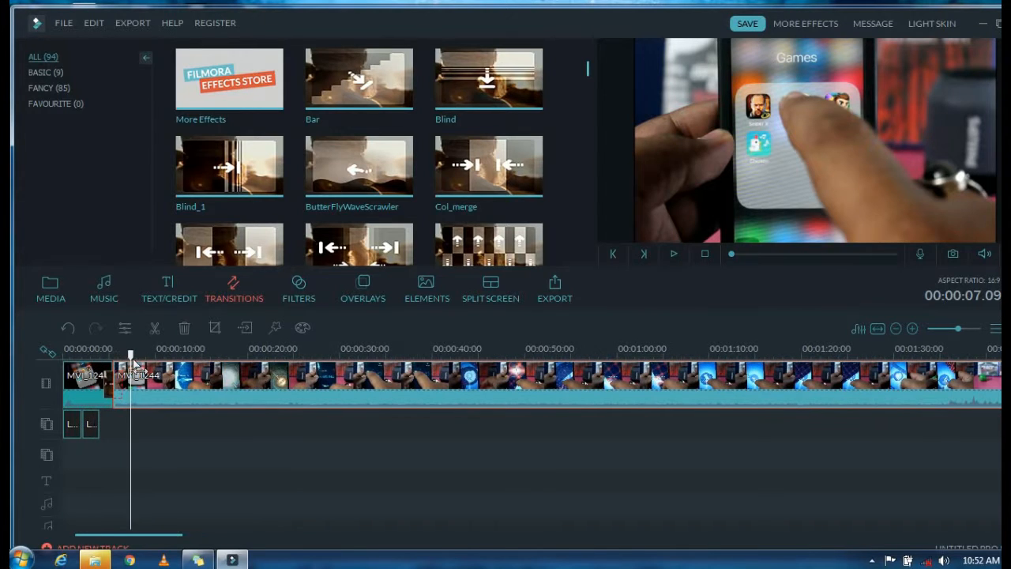
{"action": "left_click", "coordinate": [120, 360]}
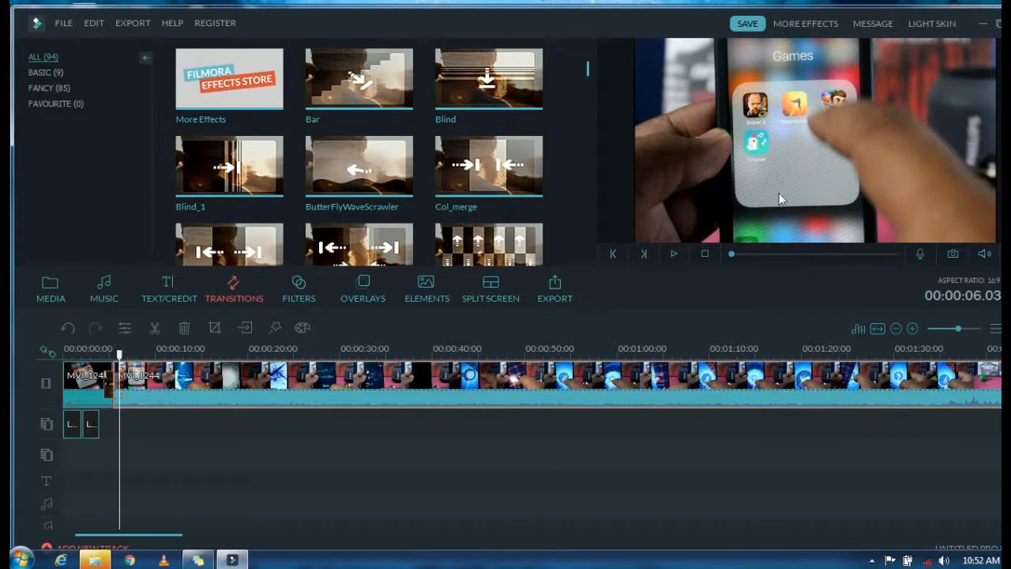
{"action": "left_click", "coordinate": [674, 254]}
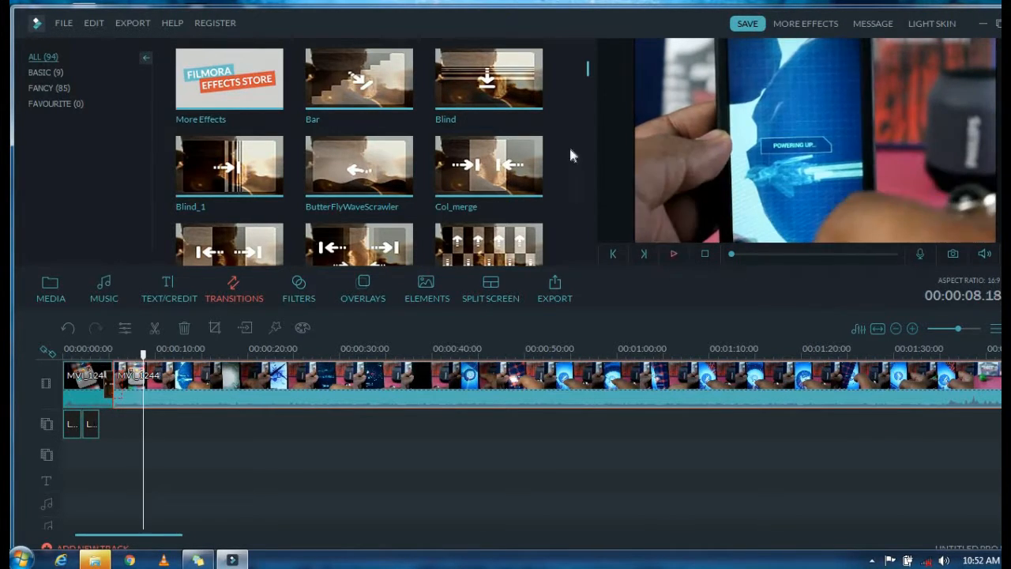
{"action": "scroll", "coordinate": [582, 75], "scroll_direction": "down", "scroll_amount": 5}
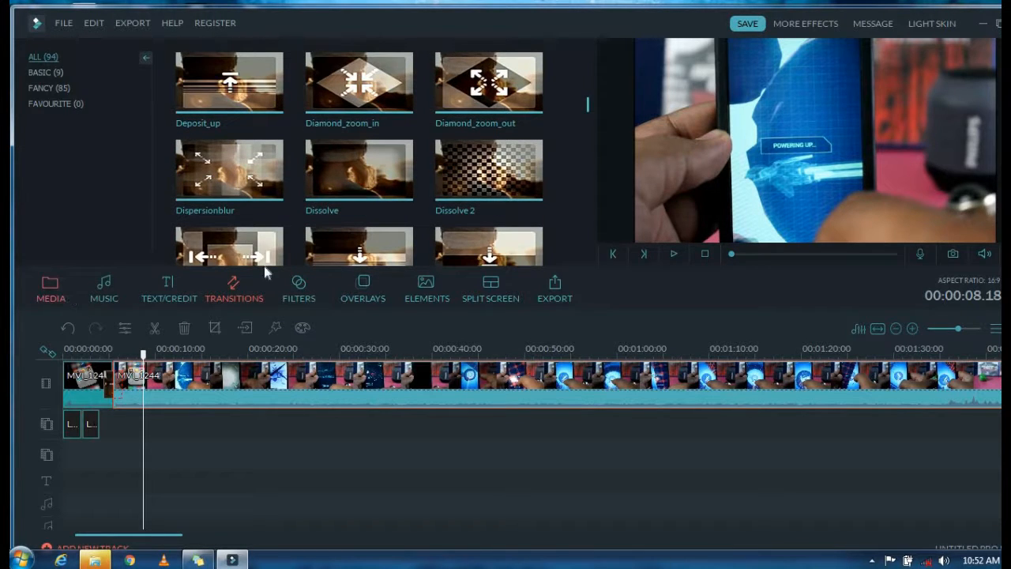
{"action": "left_click", "coordinate": [49, 292]}
{"action": "left_click_drag", "start_coordinate": [478, 106], "coordinate": [127, 422]}
Step: Make the HYPERBURNER title's dark background transparent with the Chroma Key (Green Screen) effect
{"action": "right_click", "coordinate": [123, 424]}
{"action": "left_click", "coordinate": [178, 323]}
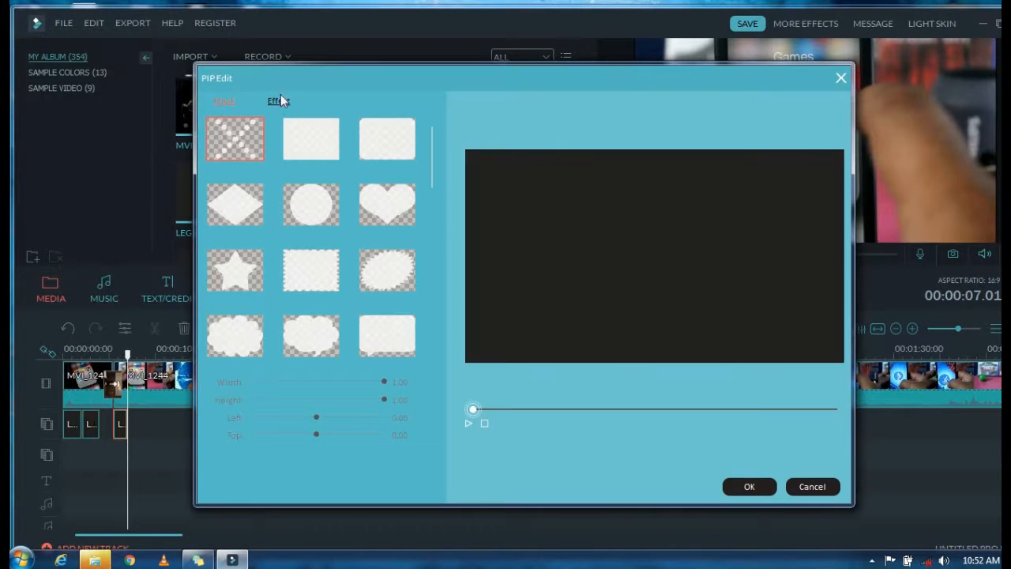
{"action": "left_click", "coordinate": [278, 100]}
{"action": "left_click", "coordinate": [210, 140]}
{"action": "left_click_drag", "start_coordinate": [259, 214], "coordinate": [399, 213]}
{"action": "left_click", "coordinate": [749, 486]}
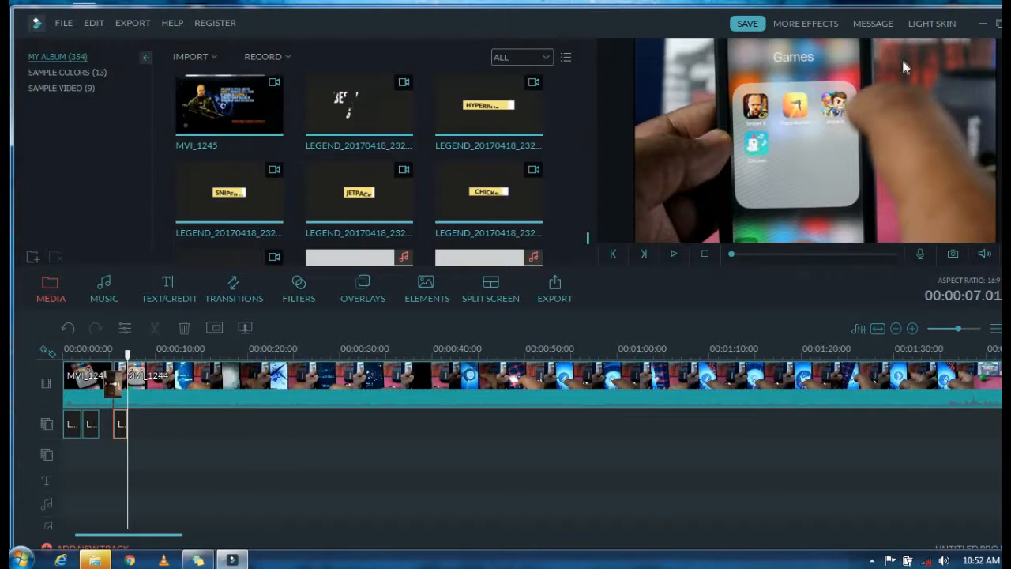
Step: Shrink the HYPERBURNER title into the lower-left corner of the video frame, stretching it slightly taller and repositioning it
{"action": "left_click_drag", "start_coordinate": [127, 357], "coordinate": [120, 358]}
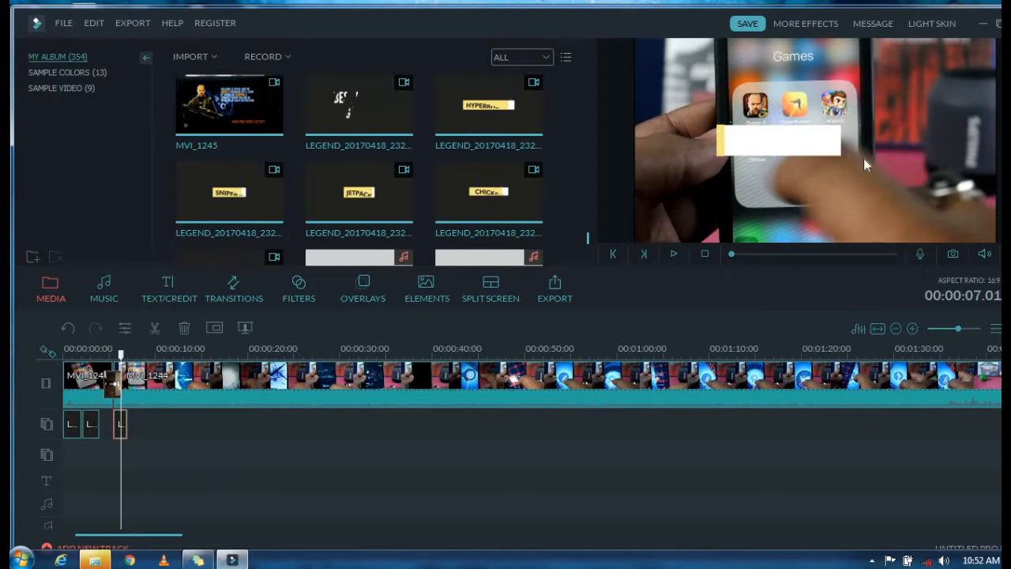
{"action": "left_click", "coordinate": [837, 146]}
{"action": "left_click_drag", "start_coordinate": [994, 39], "coordinate": [808, 206]}
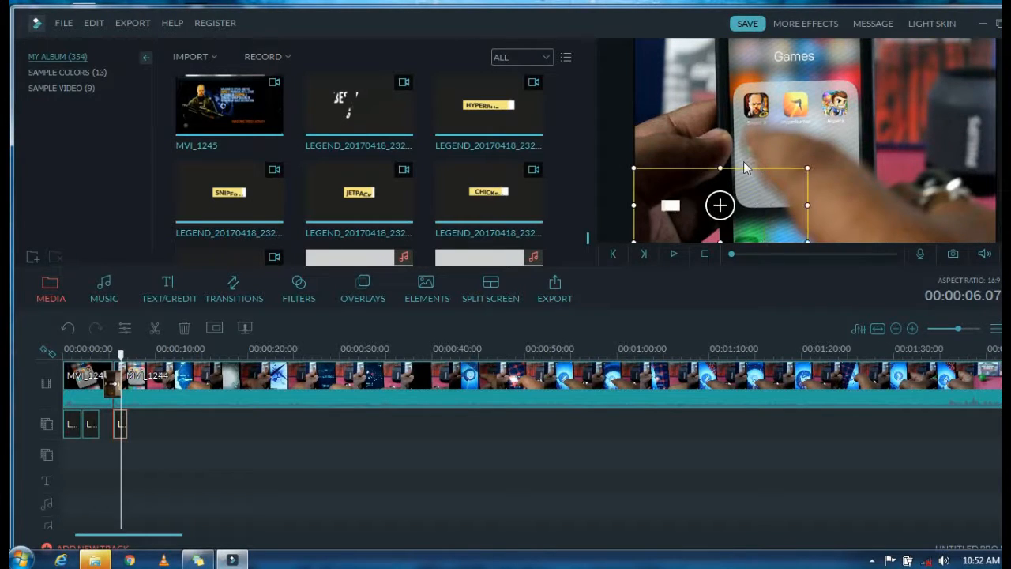
{"action": "left_click_drag", "start_coordinate": [723, 164], "coordinate": [722, 113]}
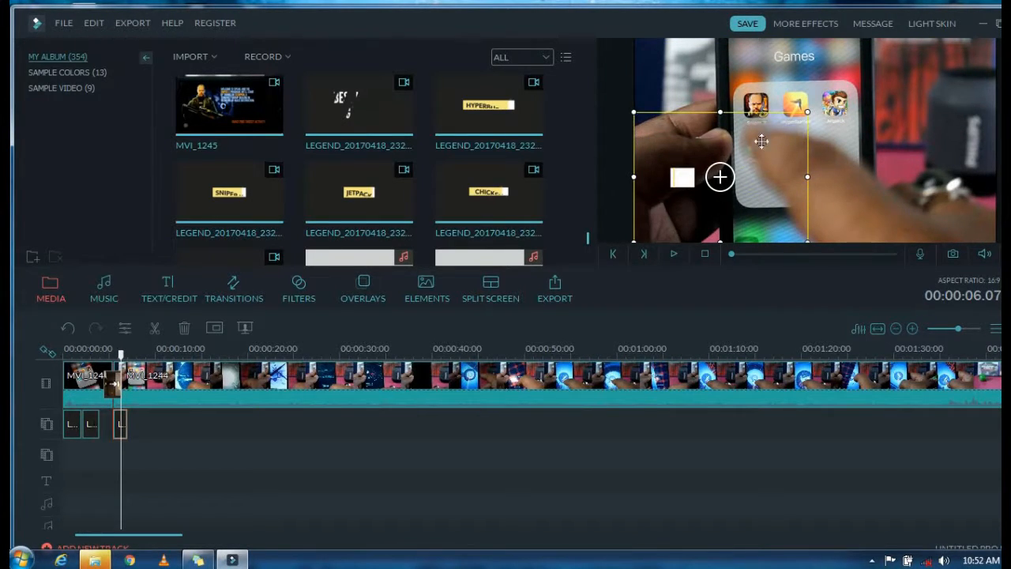
{"action": "left_click_drag", "start_coordinate": [761, 141], "coordinate": [760, 179]}
Step: Play back the HYPERBURNER title together with the transition into MVI_1244
{"action": "left_click", "coordinate": [674, 254]}
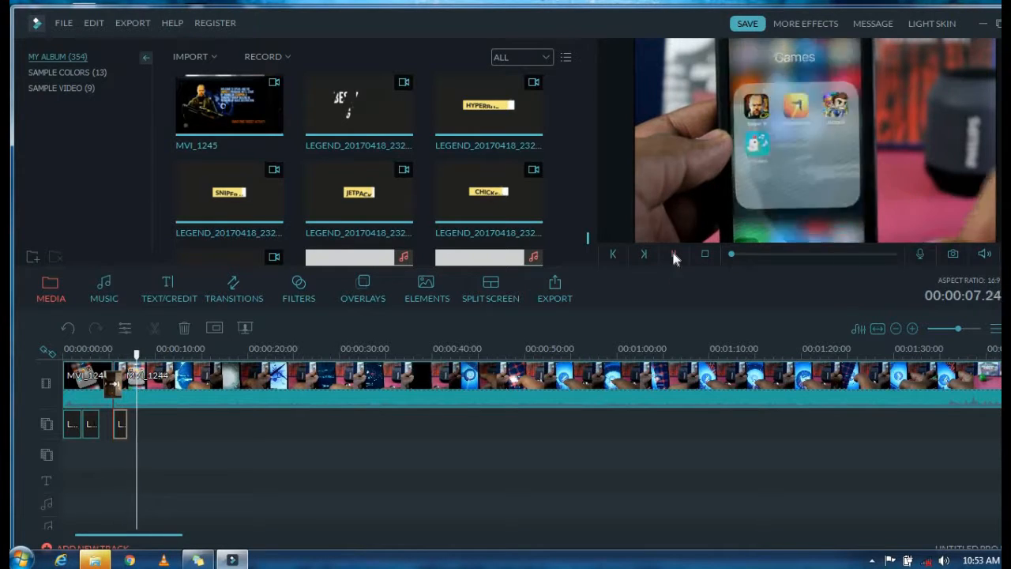
{"action": "left_click", "coordinate": [795, 152]}
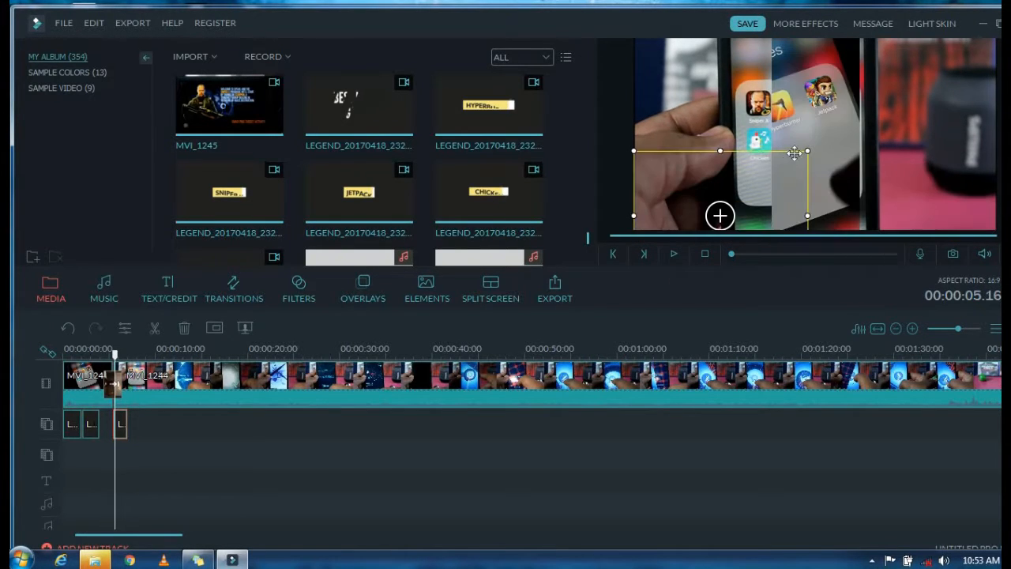
{"action": "left_click", "coordinate": [673, 254]}
{"action": "left_click", "coordinate": [673, 253]}
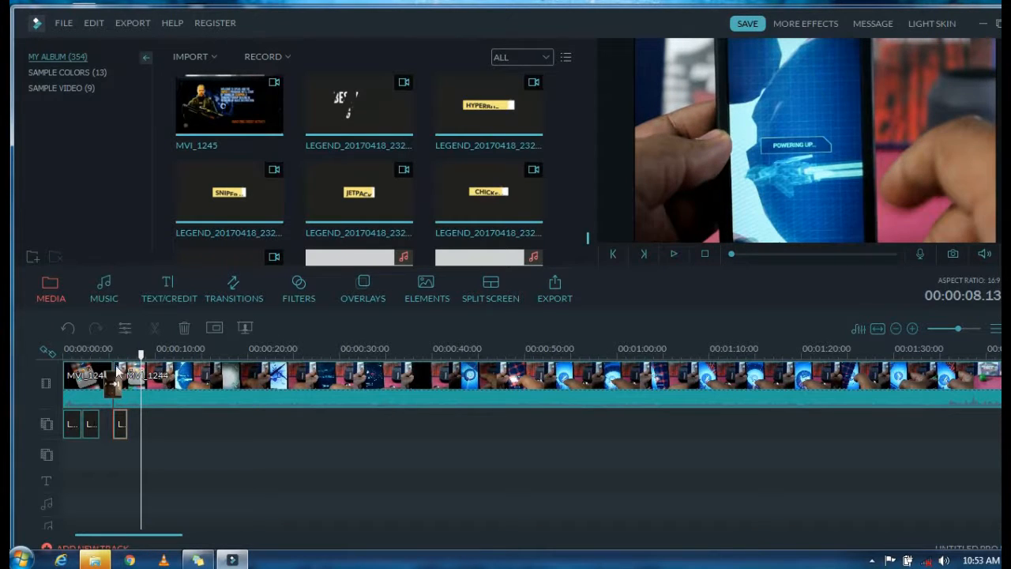
Step: Split the MVI_1244 clip at 00:00:28.23
{"action": "left_click", "coordinate": [279, 371]}
{"action": "left_click_drag", "start_coordinate": [293, 365], "coordinate": [953, 383]}
{"action": "left_click", "coordinate": [314, 384]}
{"action": "left_click", "coordinate": [155, 328]}
Step: Check the extent of the remaining MVI_1244 footage and delete the part after the split
{"action": "left_click_drag", "start_coordinate": [161, 537], "coordinate": [227, 541]}
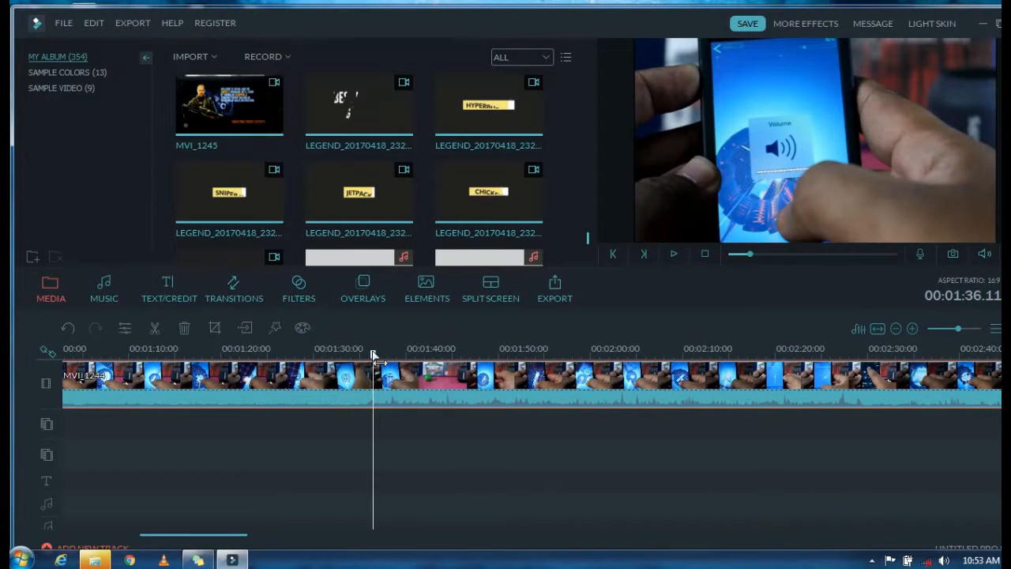
{"action": "left_click_drag", "start_coordinate": [374, 356], "coordinate": [982, 406]}
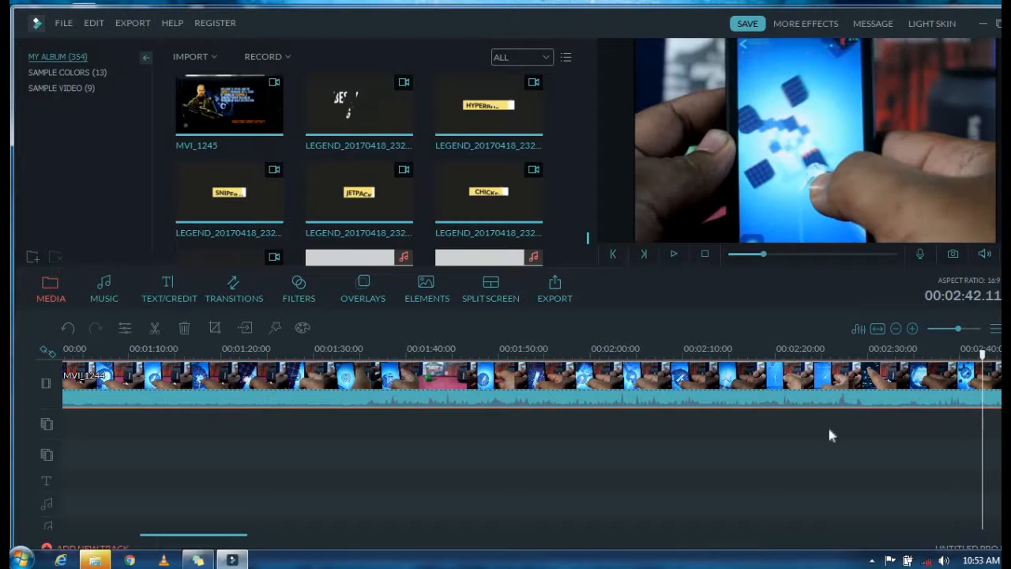
{"action": "left_click_drag", "start_coordinate": [211, 539], "coordinate": [404, 450]}
{"action": "left_click", "coordinate": [245, 387]}
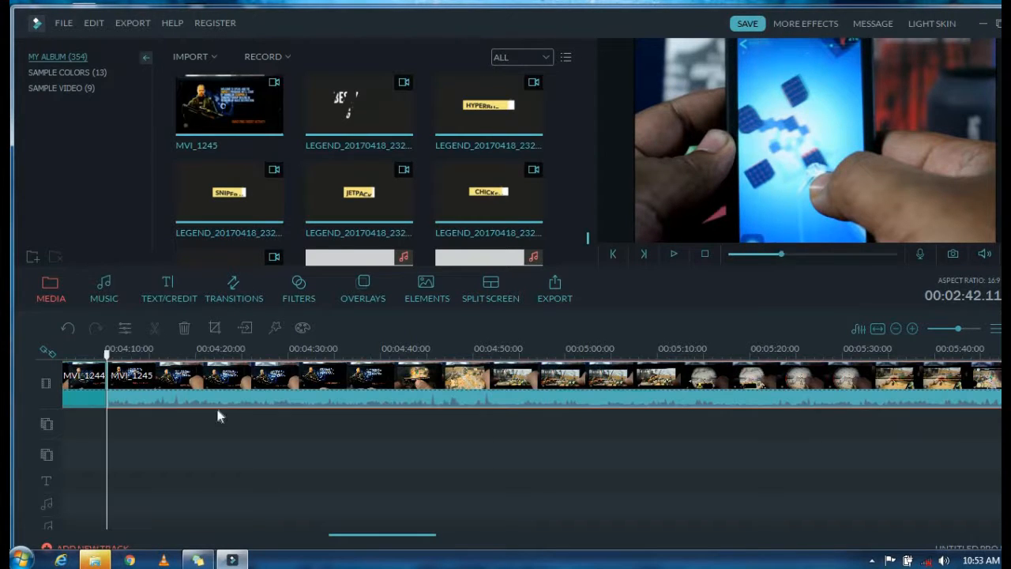
{"action": "left_click_drag", "start_coordinate": [195, 539], "coordinate": [100, 534]}
{"action": "left_click", "coordinate": [461, 382]}
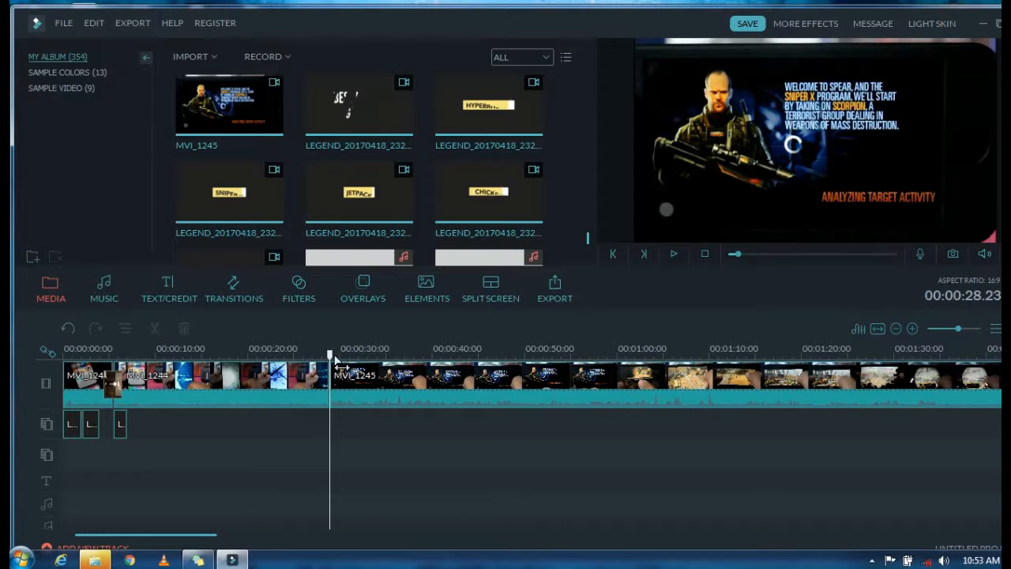
Step: Add the Dispersionblur transition at the cut between MVI_1244 and MVI_1245, and preview it
{"action": "left_click", "coordinate": [308, 379]}
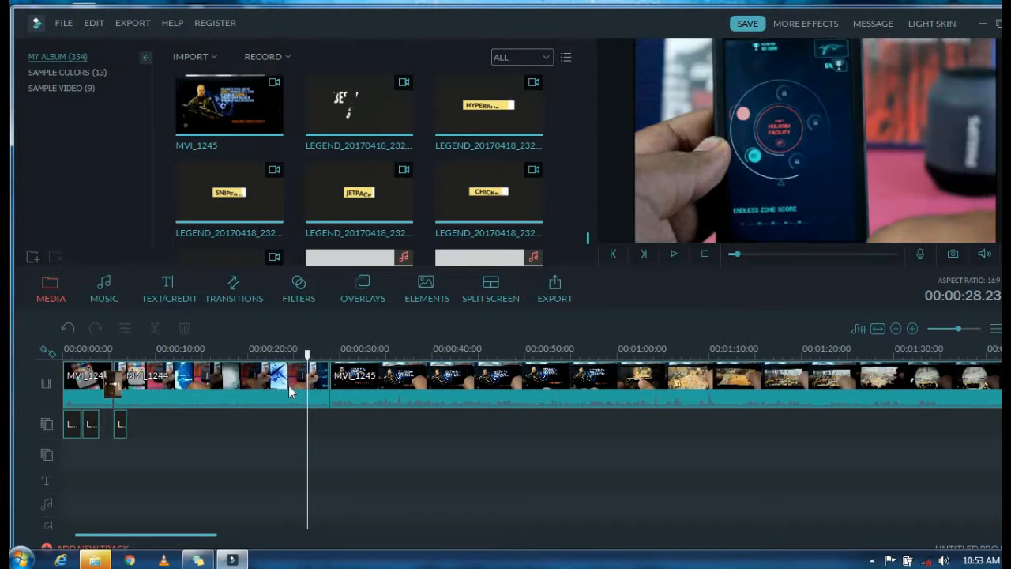
{"action": "left_click", "coordinate": [234, 286]}
{"action": "left_click", "coordinate": [674, 252]}
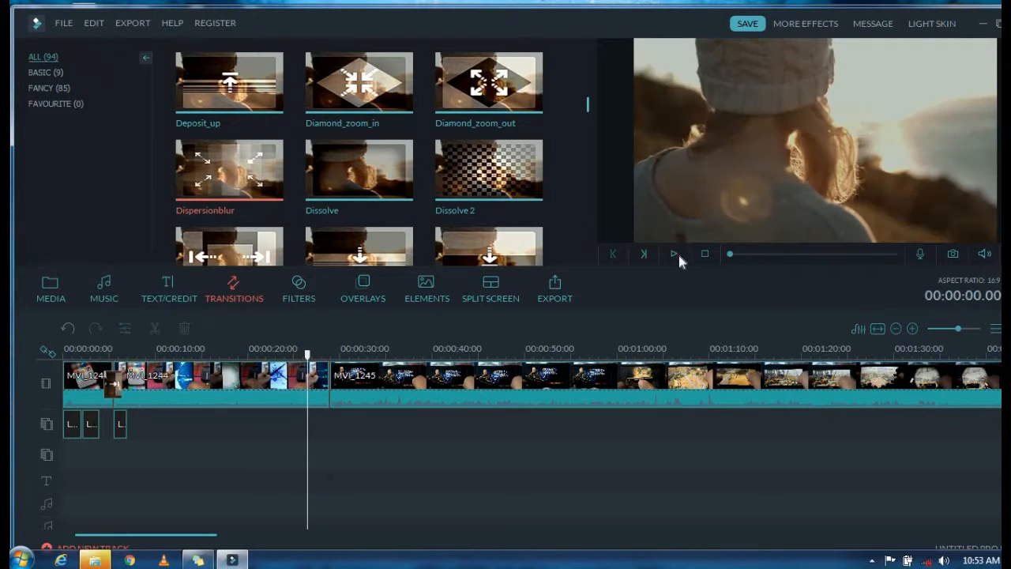
{"action": "left_click_drag", "start_coordinate": [227, 167], "coordinate": [339, 385]}
{"action": "left_click", "coordinate": [673, 253]}
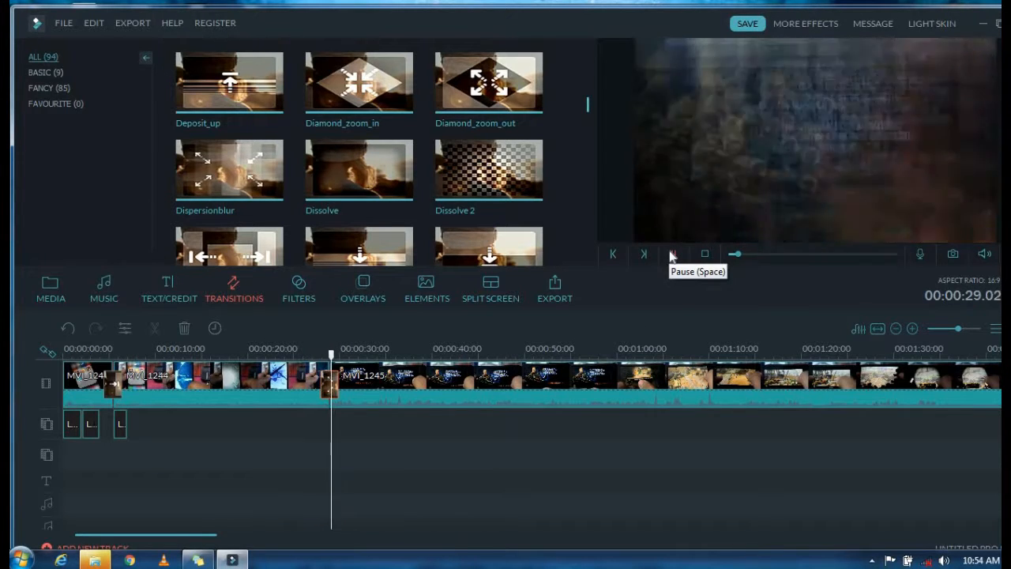
Step: Mute the audio of the MVI_1245 clip
{"action": "right_click", "coordinate": [450, 397]}
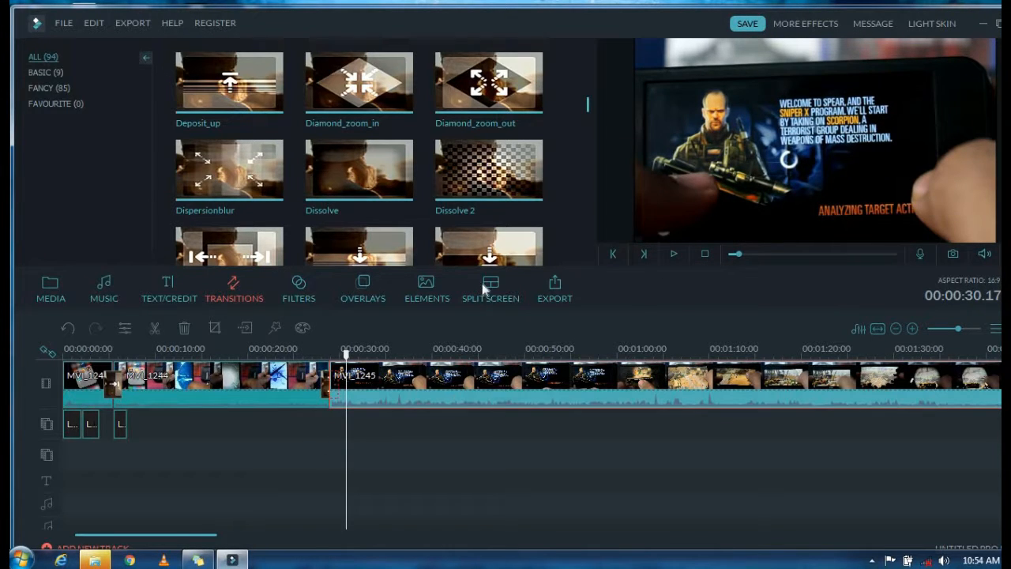
{"action": "left_click", "coordinate": [556, 427]}
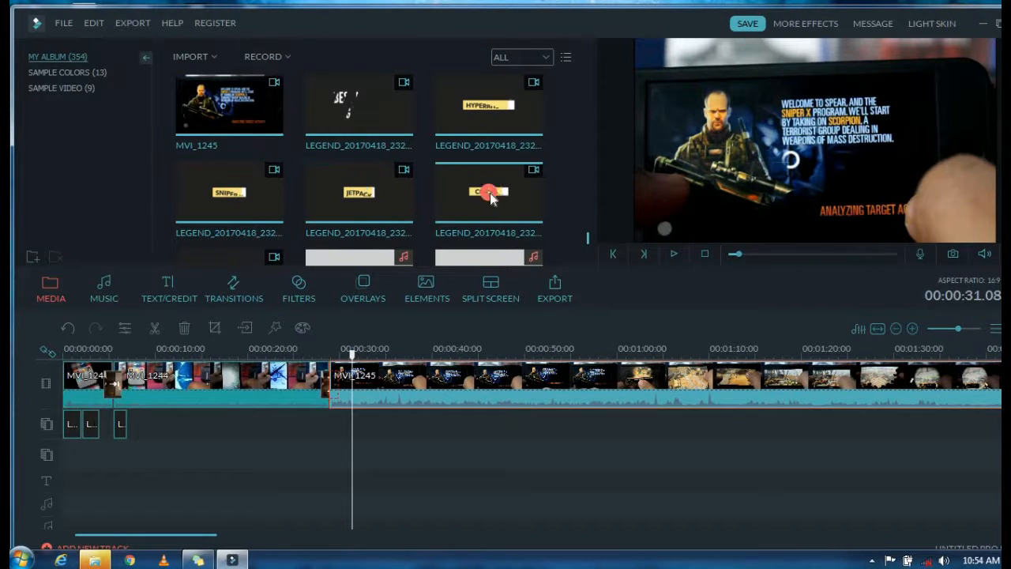
Step: Place the Sniper X title clip on the overlay track at the start of MVI_1245 and make its black background transparent at intensity 100
{"action": "left_click", "coordinate": [229, 192]}
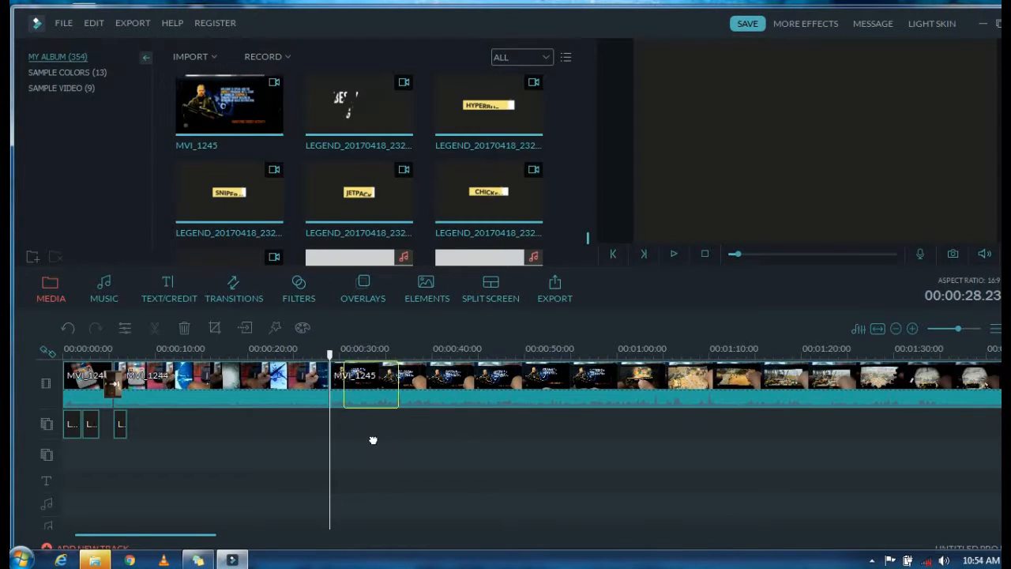
{"action": "key", "text": "Delete"}
{"action": "left_click_drag", "start_coordinate": [230, 193], "coordinate": [345, 422]}
{"action": "right_click", "coordinate": [338, 434]}
{"action": "left_click", "coordinate": [388, 338]}
{"action": "left_click", "coordinate": [278, 100]}
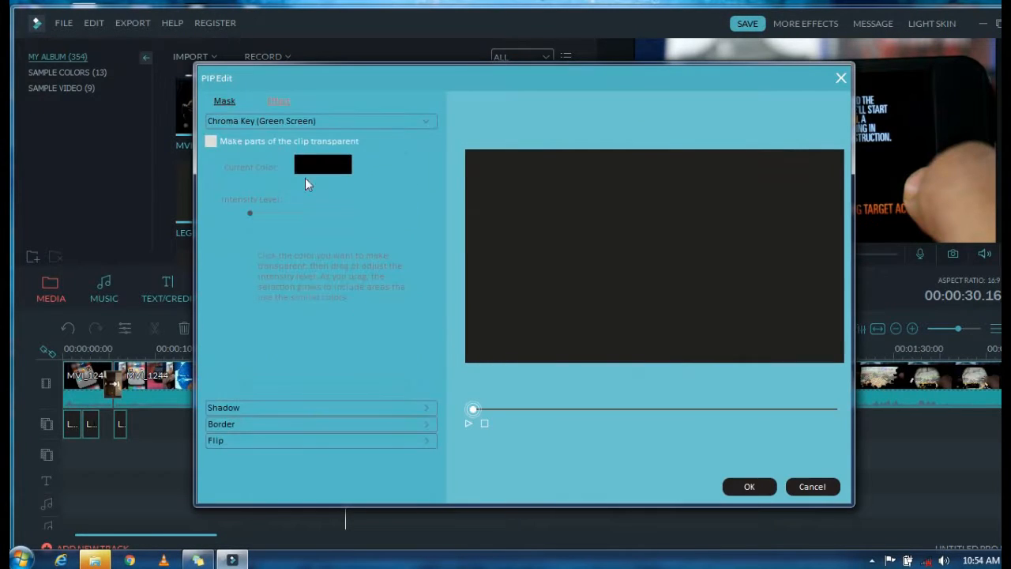
{"action": "left_click", "coordinate": [749, 486]}
Step: Shrink the Sniper X title overlay, position it in the lower-left part of the picture, and preview it
{"action": "left_click_drag", "start_coordinate": [997, 38], "coordinate": [764, 168]}
{"action": "left_click_drag", "start_coordinate": [781, 208], "coordinate": [807, 208]}
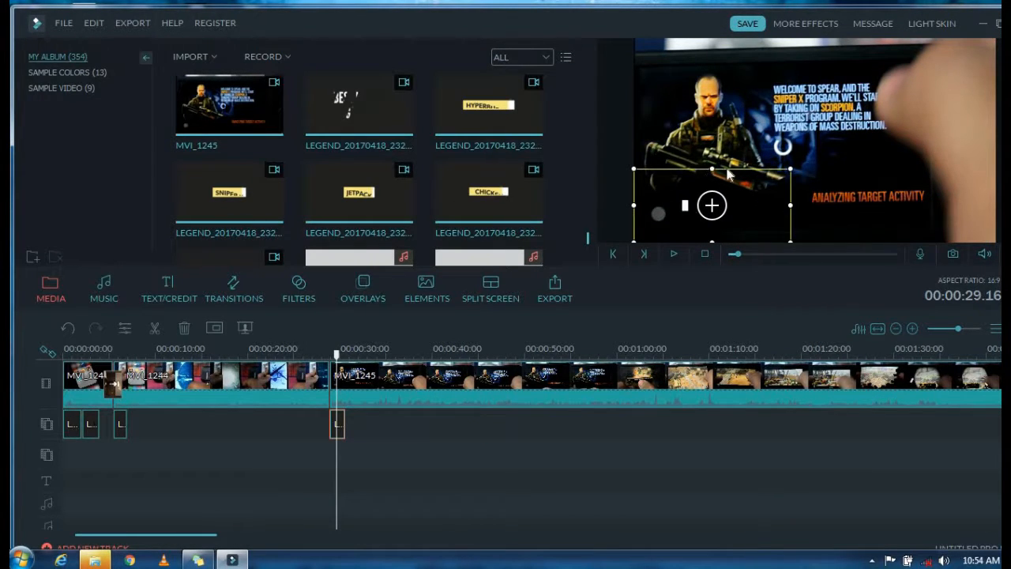
{"action": "left_click_drag", "start_coordinate": [711, 166], "coordinate": [711, 157]}
{"action": "left_click", "coordinate": [673, 256]}
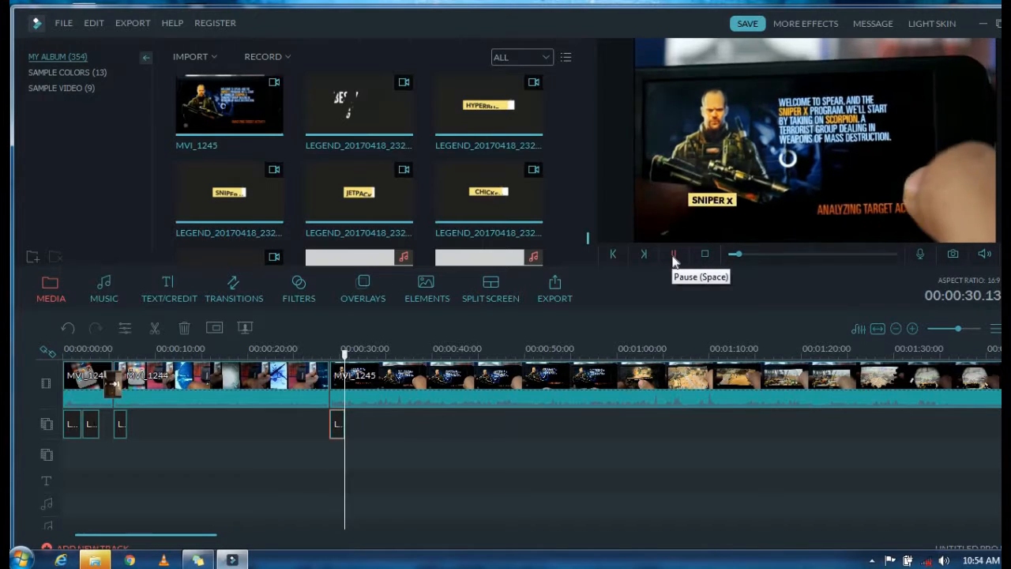
{"action": "left_click", "coordinate": [673, 256]}
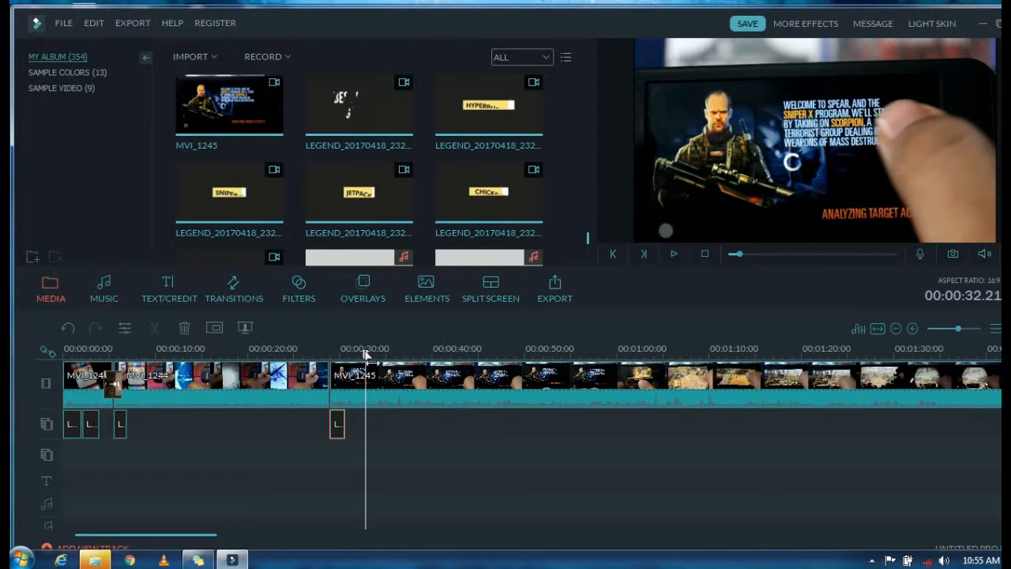
Step: Split the MVI_1245 clip at 00:02:30.00 and delete the part after the split
{"action": "left_click_drag", "start_coordinate": [366, 355], "coordinate": [716, 355]}
{"action": "left_click_drag", "start_coordinate": [213, 536], "coordinate": [296, 538]}
{"action": "left_click", "coordinate": [951, 327]}
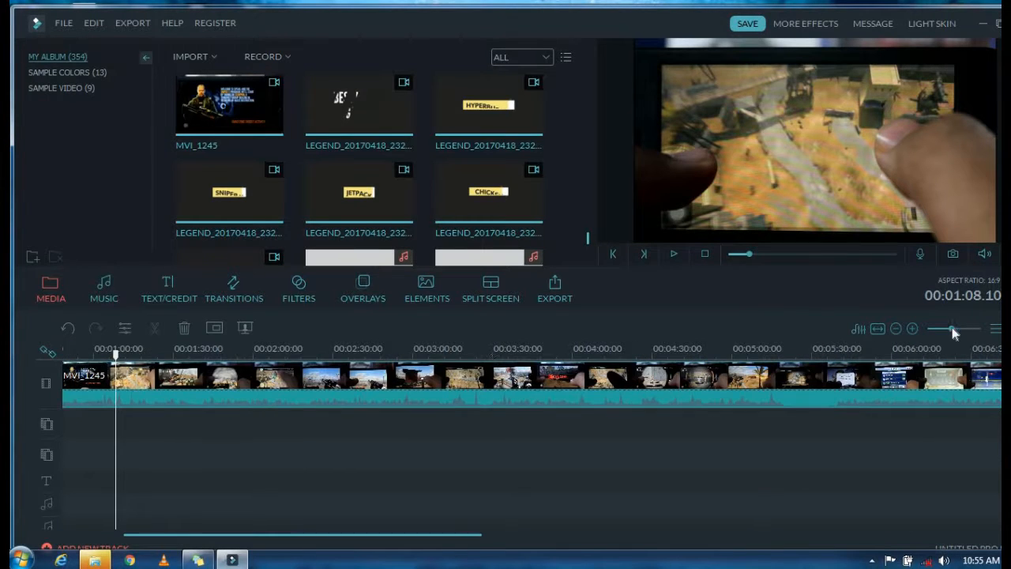
{"action": "left_click_drag", "start_coordinate": [117, 356], "coordinate": [333, 414]}
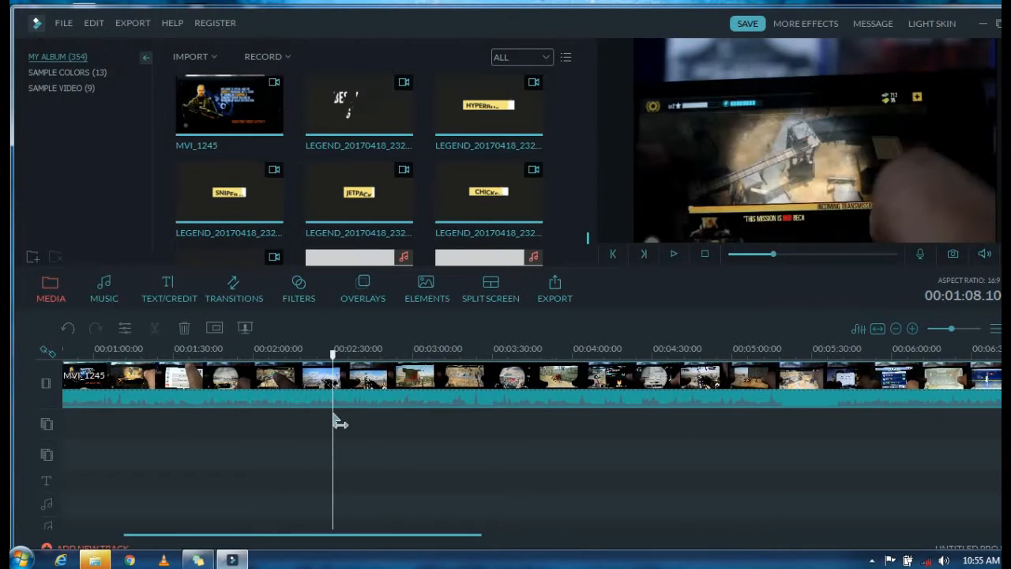
{"action": "left_click", "coordinate": [155, 327]}
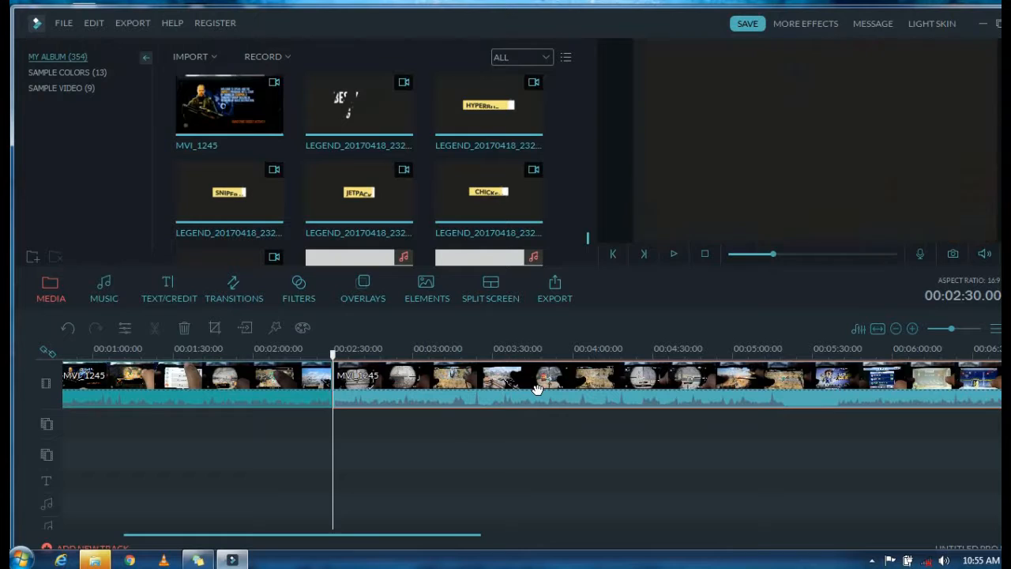
{"action": "key", "text": "Delete"}
Step: Delete all the leftover LEGEND title clips that follow MVI_1245 on the main video track
{"action": "left_click", "coordinate": [348, 384]}
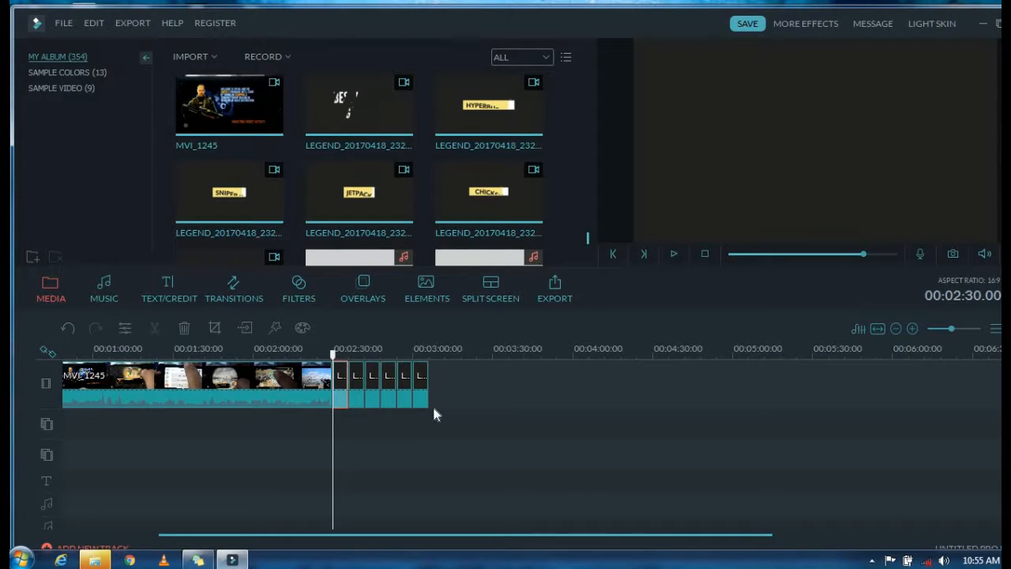
{"action": "key", "text": "Delete"}
{"action": "left_click", "coordinate": [346, 387]}
{"action": "key", "text": "Delete"}
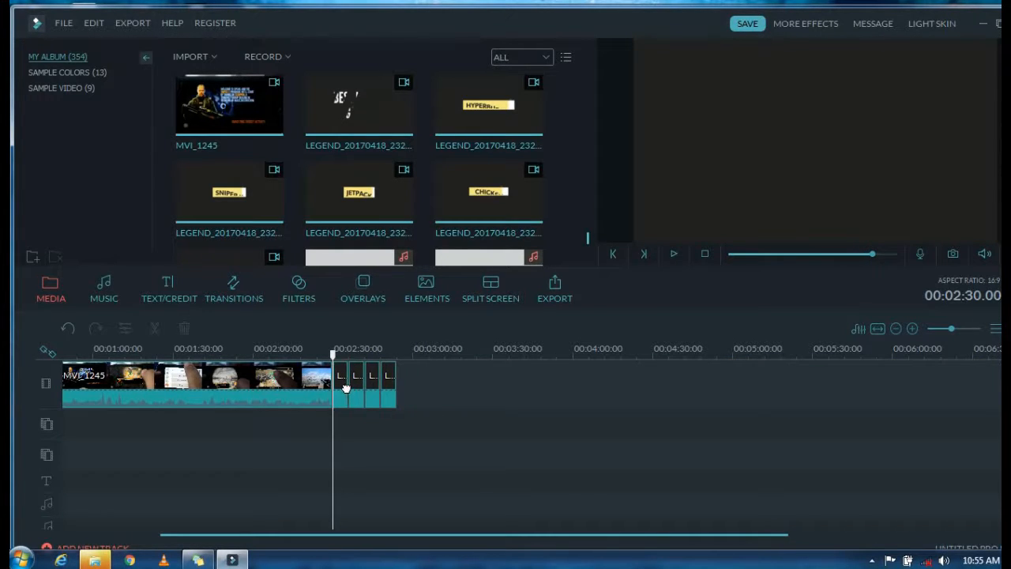
{"action": "left_click", "coordinate": [346, 388]}
{"action": "key", "text": "Delete"}
{"action": "left_click", "coordinate": [346, 389]}
{"action": "key", "text": "Delete"}
{"action": "left_click", "coordinate": [346, 389]}
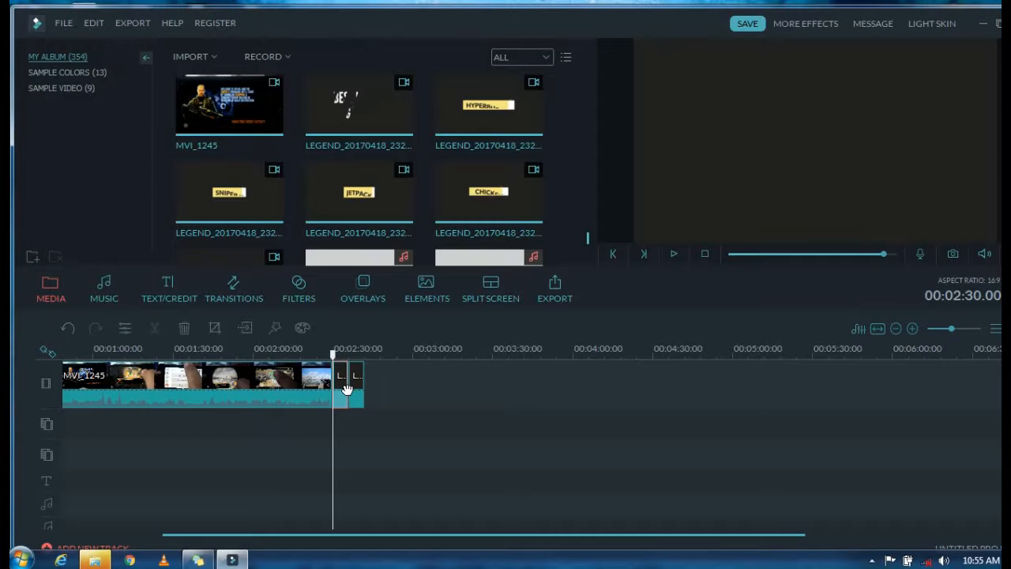
{"action": "key", "text": "Delete"}
{"action": "left_click", "coordinate": [348, 389]}
{"action": "key", "text": "Delete"}
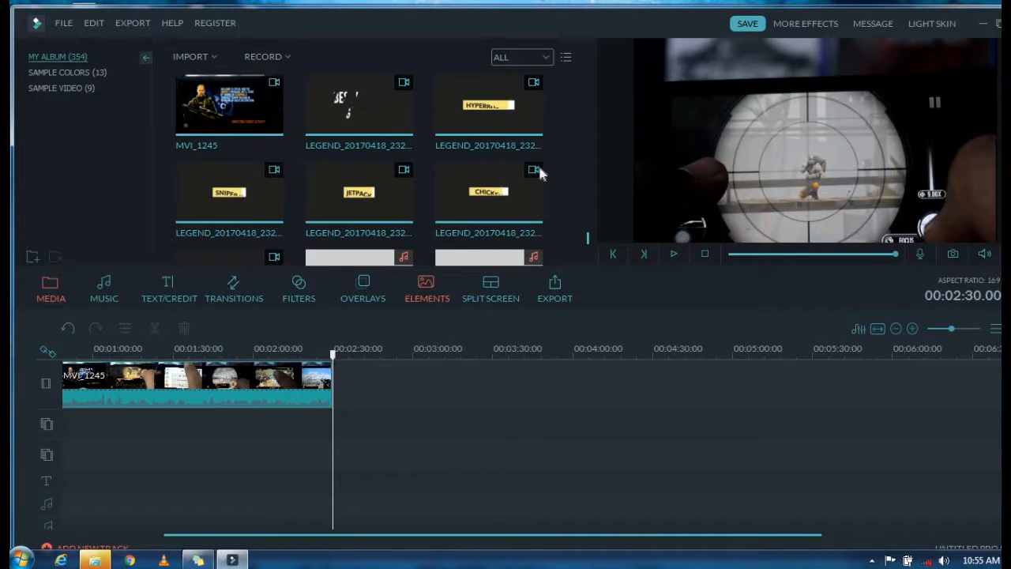
Step: Append the LEGEND_20161227_143215 thank-you clip after MVI_1245 on the main track and preview it
{"action": "scroll", "coordinate": [591, 158], "scroll_direction": "up", "scroll_amount": 5}
{"action": "left_click_drag", "start_coordinate": [587, 235], "coordinate": [592, 116]}
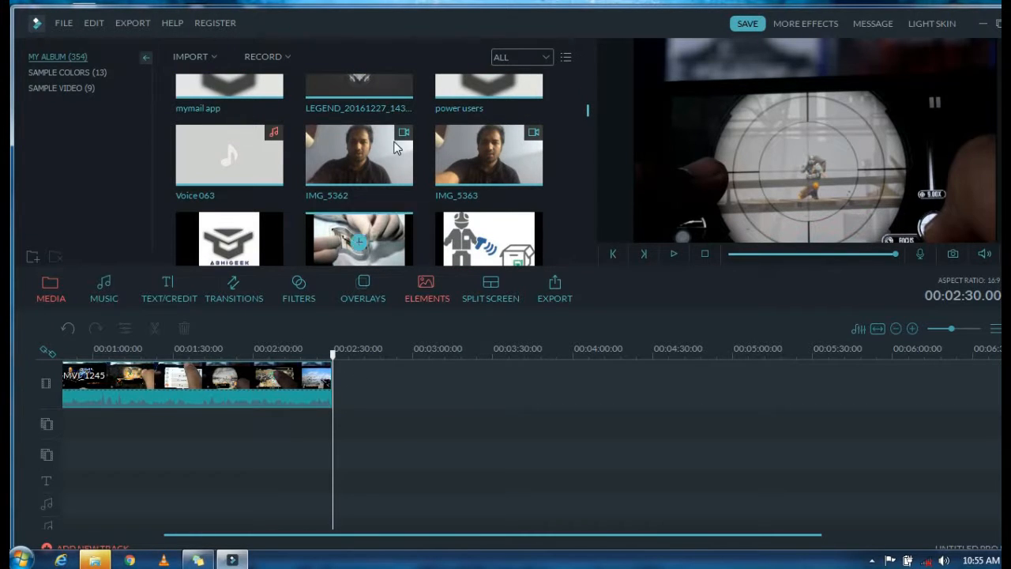
{"action": "left_click", "coordinate": [359, 77]}
{"action": "left_click_drag", "start_coordinate": [590, 111], "coordinate": [588, 117]}
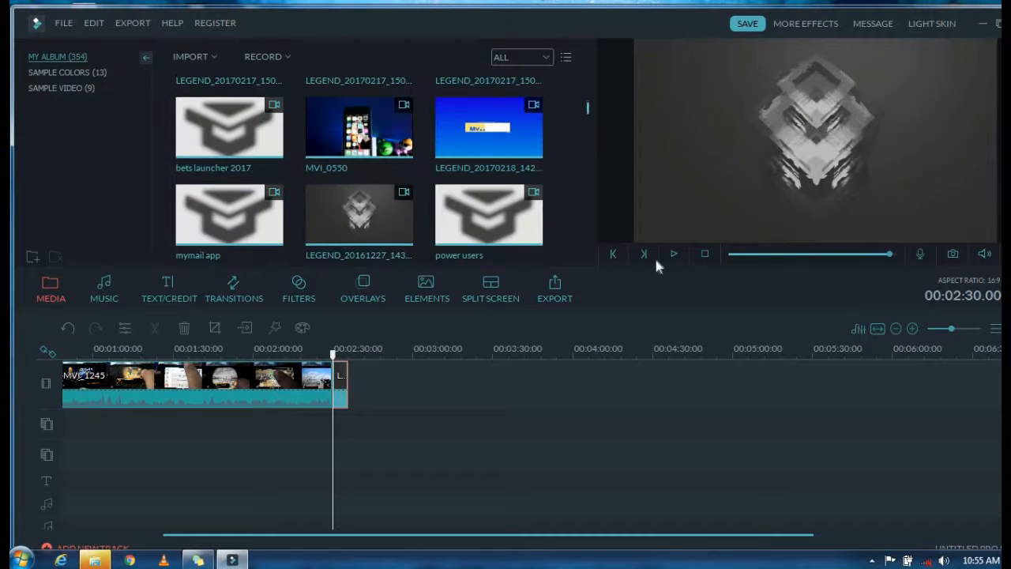
{"action": "left_click", "coordinate": [672, 254]}
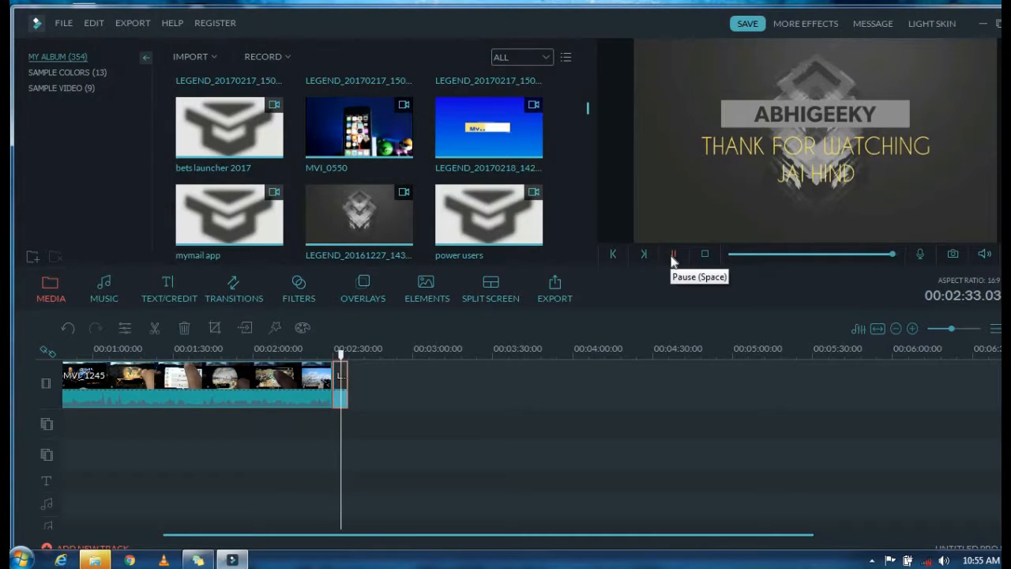
Step: Play the edited video from the beginning of the timeline
{"action": "left_click_drag", "start_coordinate": [304, 535], "coordinate": [216, 535]}
{"action": "left_click_drag", "start_coordinate": [192, 356], "coordinate": [62, 359]}
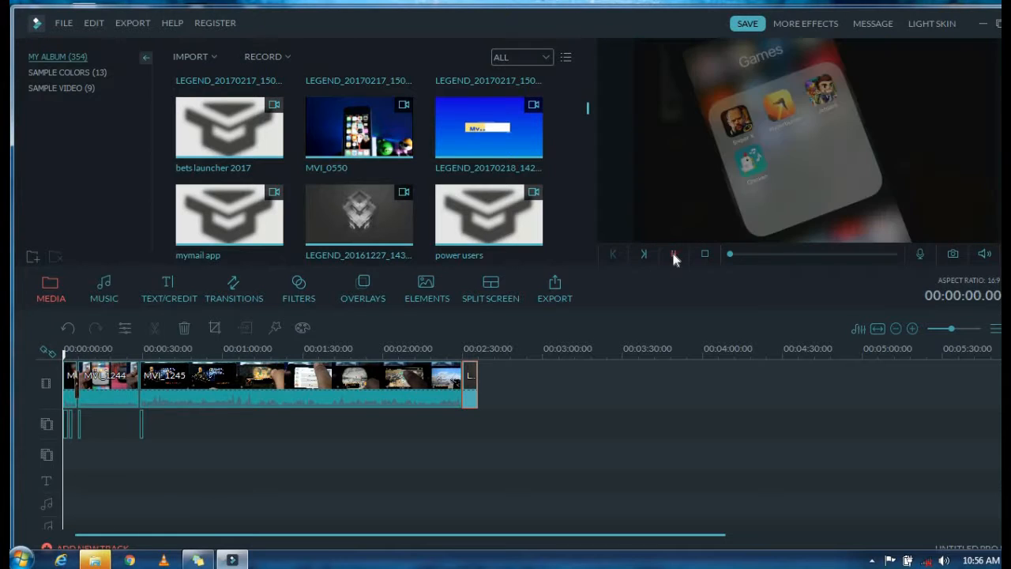
{"action": "left_click", "coordinate": [673, 254]}
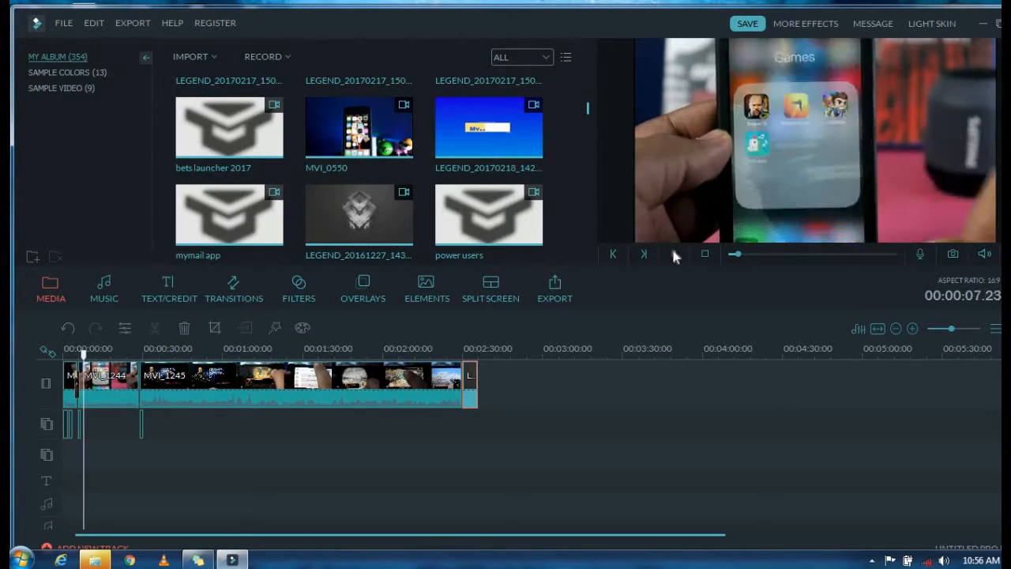
Step: Preview the Dissolve transition and add it at the cut between MVI_1245 and the closing thank-you clip
{"action": "left_click", "coordinate": [397, 393]}
{"action": "left_click", "coordinate": [234, 292]}
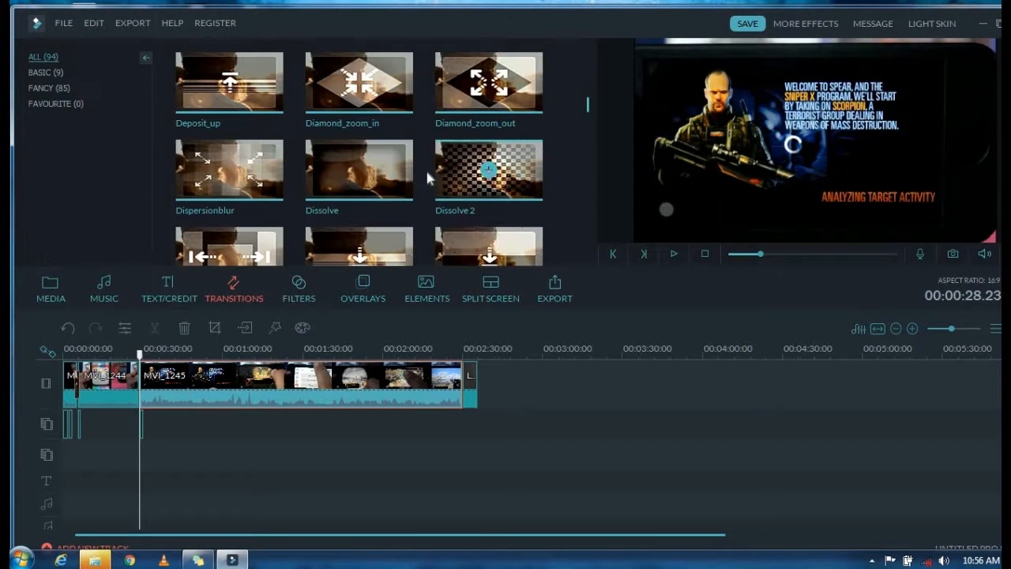
{"action": "left_click", "coordinate": [395, 190]}
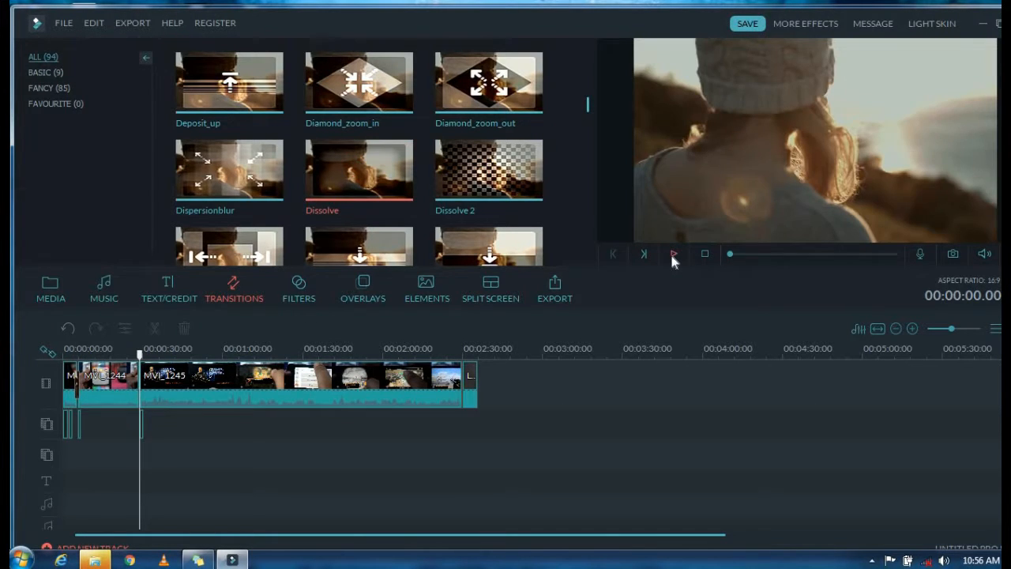
{"action": "left_click", "coordinate": [673, 254]}
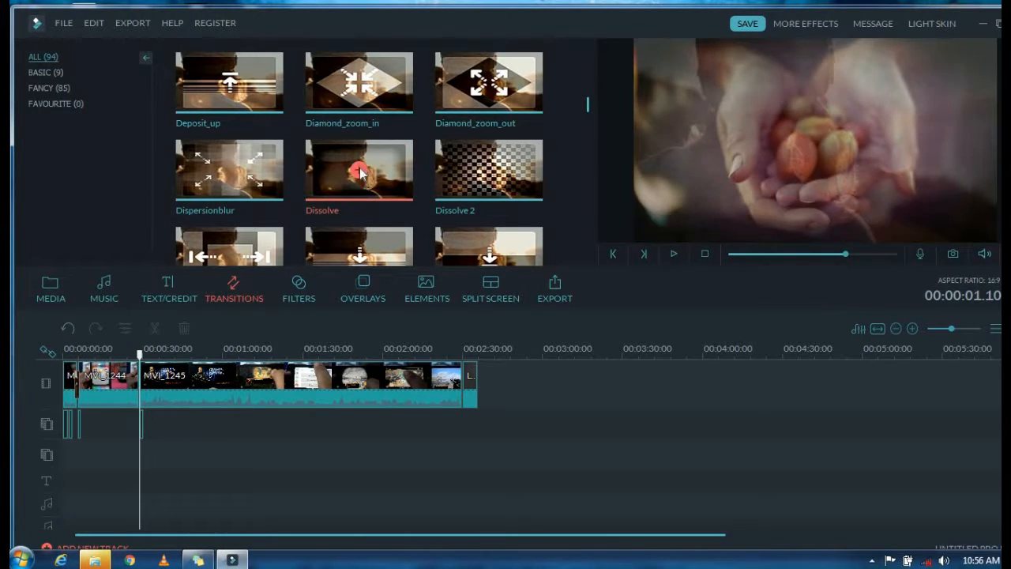
{"action": "left_click", "coordinate": [451, 411]}
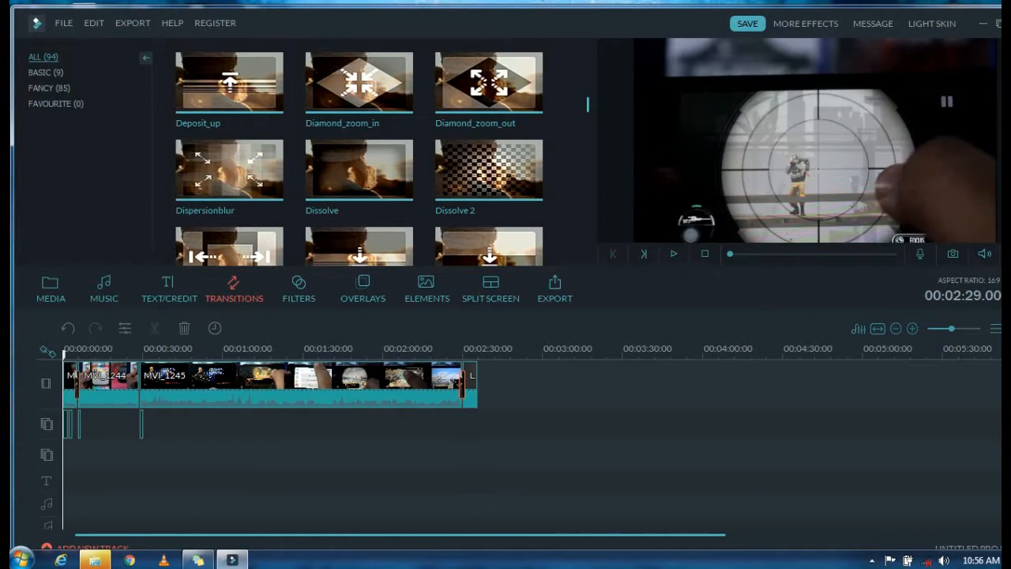
Step: Play the timeline from the start of the MVI_1244 clip to check the footage
{"action": "left_click", "coordinate": [344, 399]}
{"action": "left_click", "coordinate": [122, 386]}
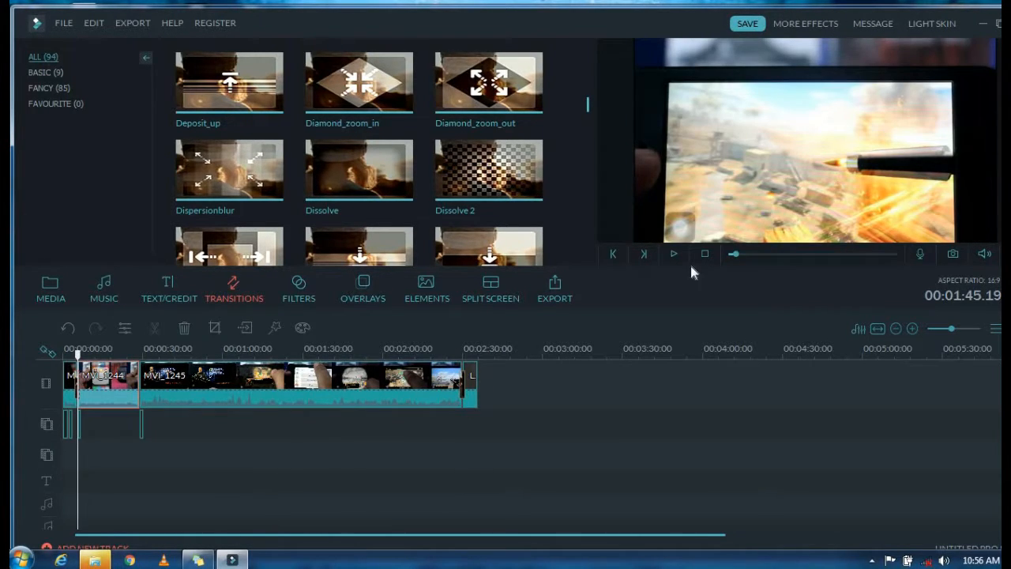
{"action": "left_click", "coordinate": [674, 254]}
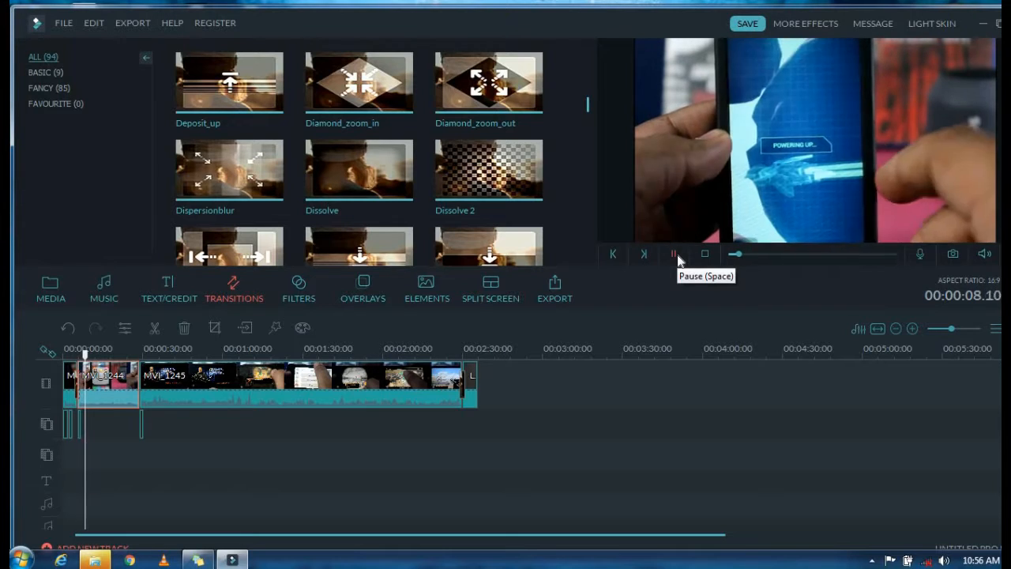
{"action": "left_click", "coordinate": [676, 253]}
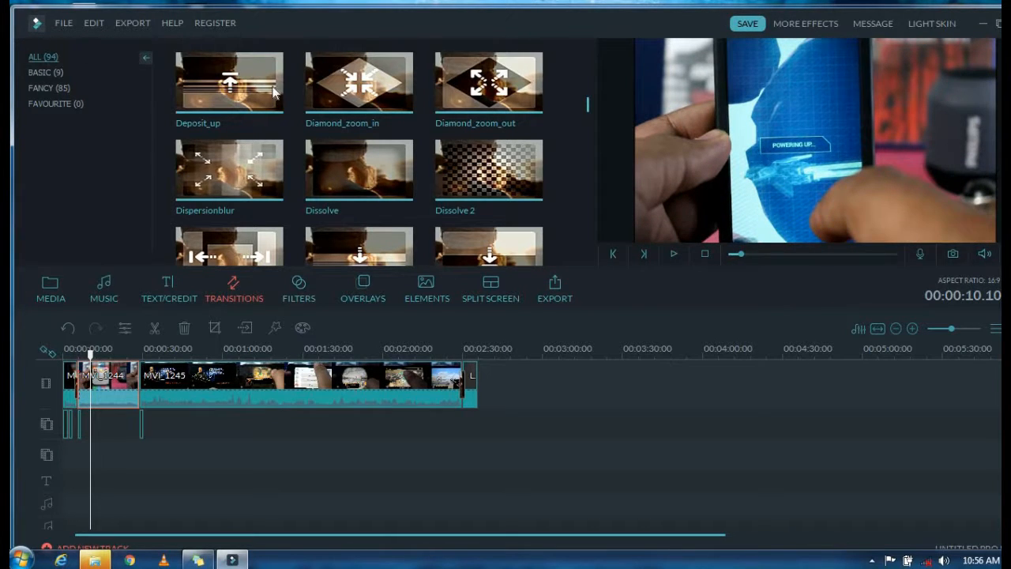
Step: Add the Go and breathe song to the first music track, starting at the beginning of the video
{"action": "left_click", "coordinate": [104, 289]}
{"action": "left_click_drag", "start_coordinate": [589, 109], "coordinate": [607, 257]}
{"action": "left_click_drag", "start_coordinate": [351, 123], "coordinate": [583, 499]}
{"action": "left_click_drag", "start_coordinate": [479, 480], "coordinate": [498, 481]}
Step: Split the Go and breathe music at the end of the first title overlay
{"action": "left_click_drag", "start_coordinate": [499, 361], "coordinate": [68, 375]}
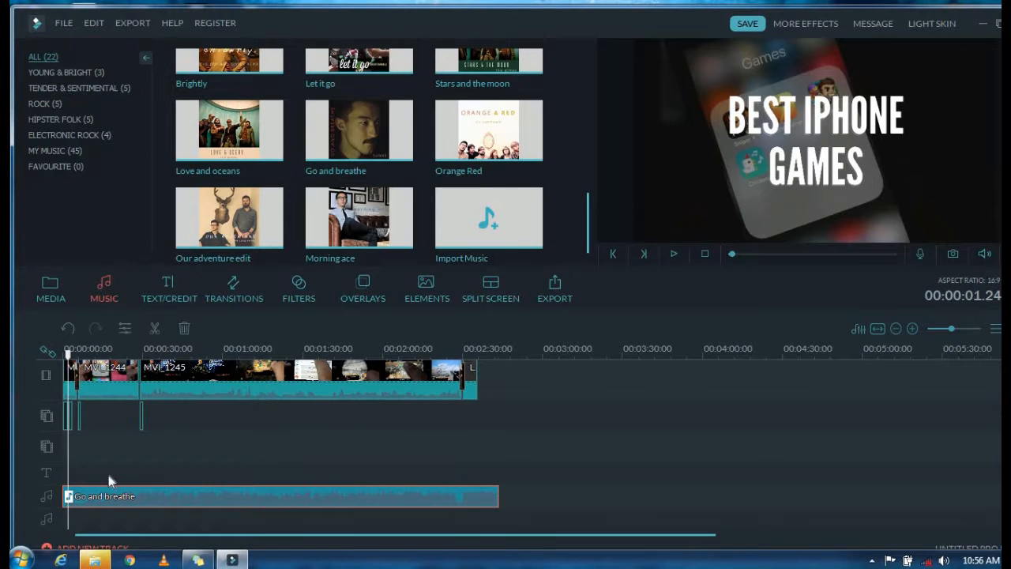
{"action": "left_click", "coordinate": [961, 328]}
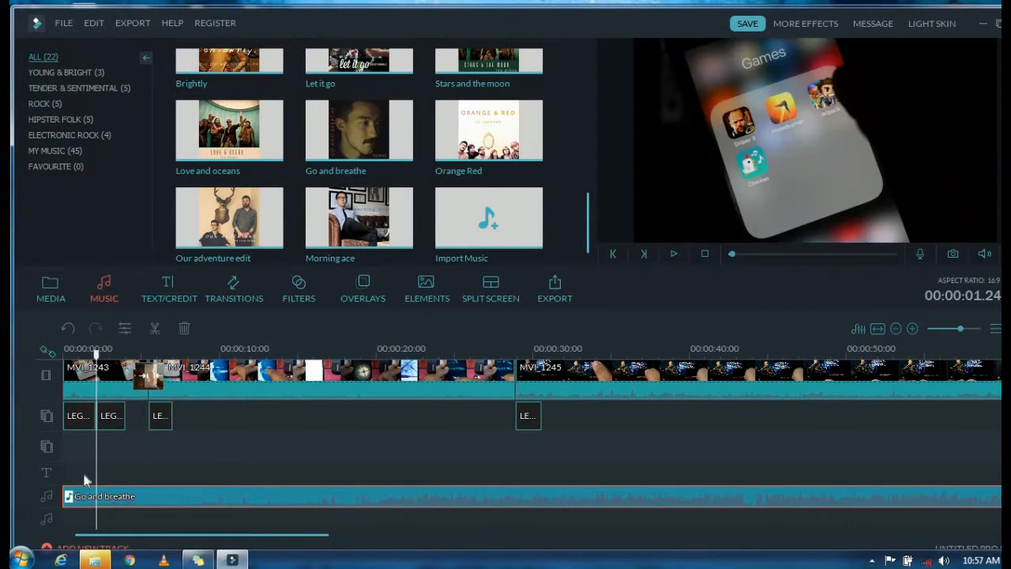
{"action": "left_click", "coordinate": [154, 334]}
Step: Set the volume of the short opening segment of Go and breathe to 149
{"action": "right_click", "coordinate": [79, 496]}
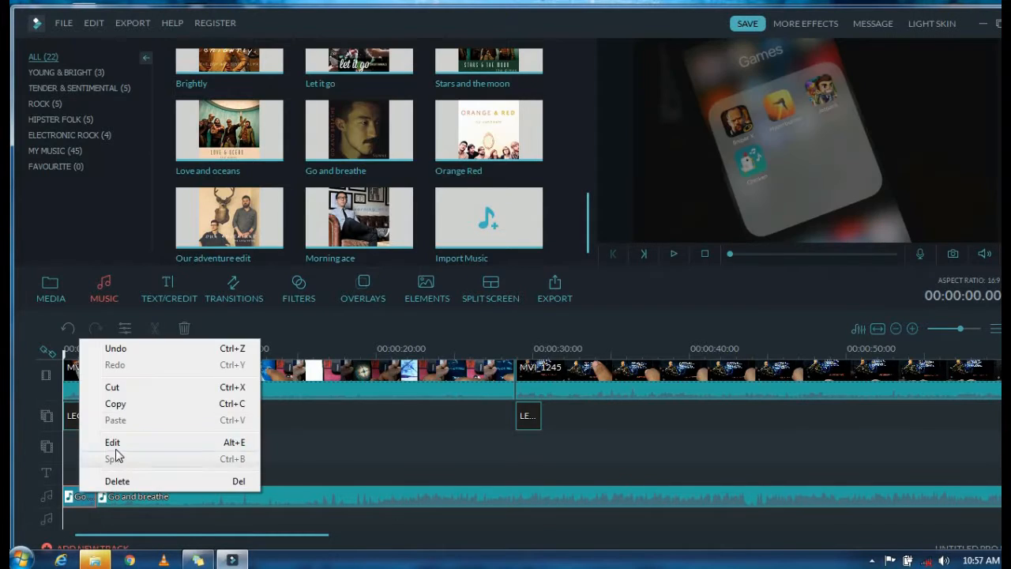
{"action": "left_click", "coordinate": [87, 440]}
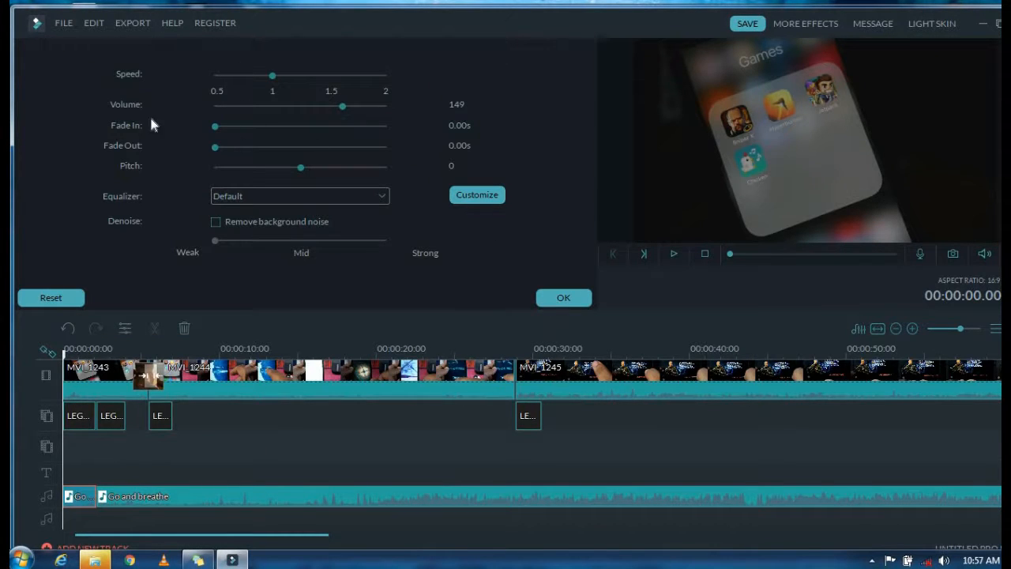
{"action": "left_click", "coordinate": [564, 298]}
Step: Set the volume of the long second segment of Go and breathe to 7
{"action": "left_click_drag", "start_coordinate": [65, 359], "coordinate": [103, 361]}
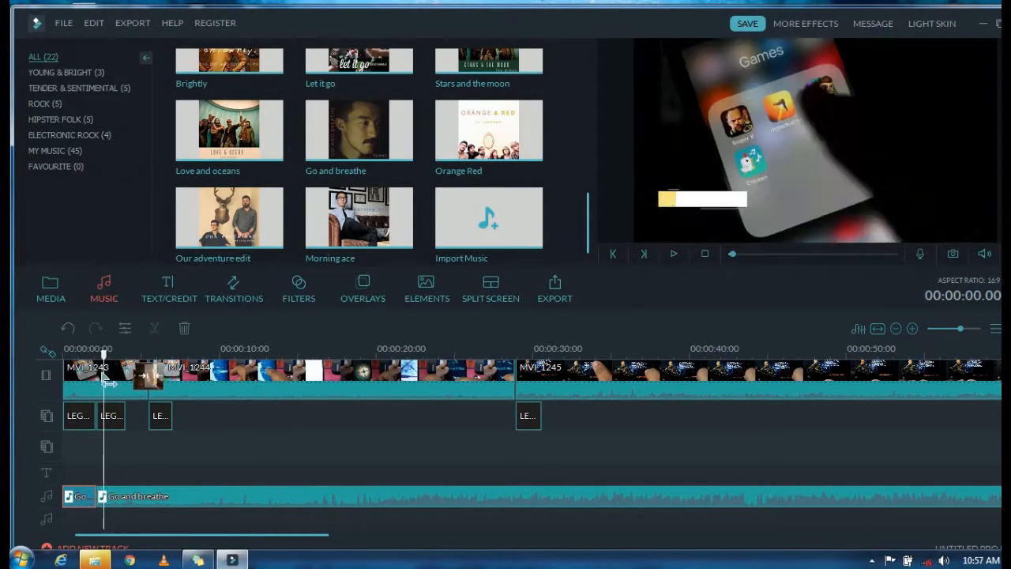
{"action": "right_click", "coordinate": [182, 499]}
{"action": "left_click", "coordinate": [236, 450]}
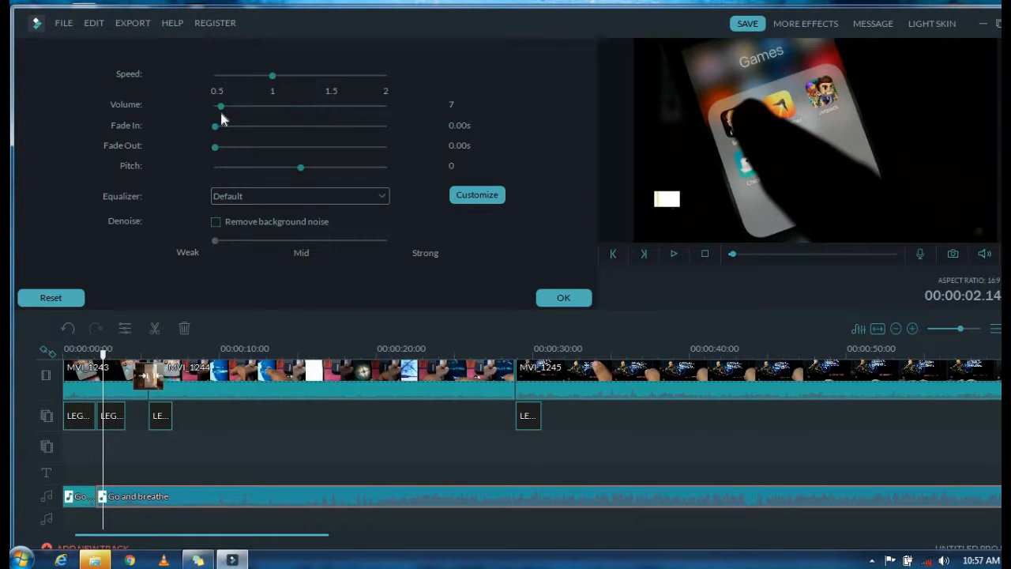
{"action": "left_click", "coordinate": [564, 298]}
Step: Split the Go and breathe music at the end of the closing clip and try to remove the leftover piece
{"action": "left_click_drag", "start_coordinate": [261, 540], "coordinate": [174, 536]}
{"action": "left_click_drag", "start_coordinate": [509, 397], "coordinate": [1006, 426]}
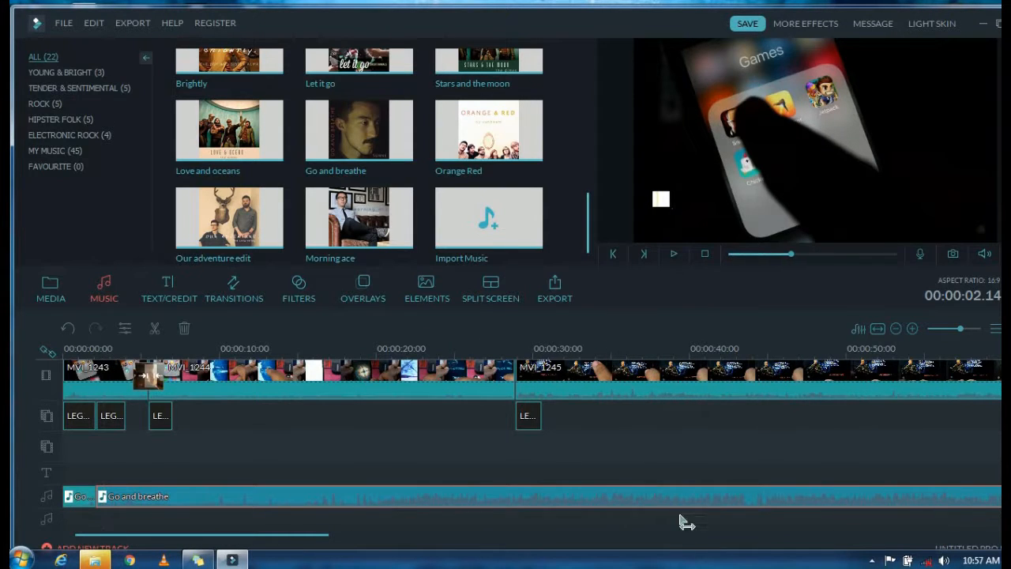
{"action": "left_click_drag", "start_coordinate": [281, 536], "coordinate": [480, 556]}
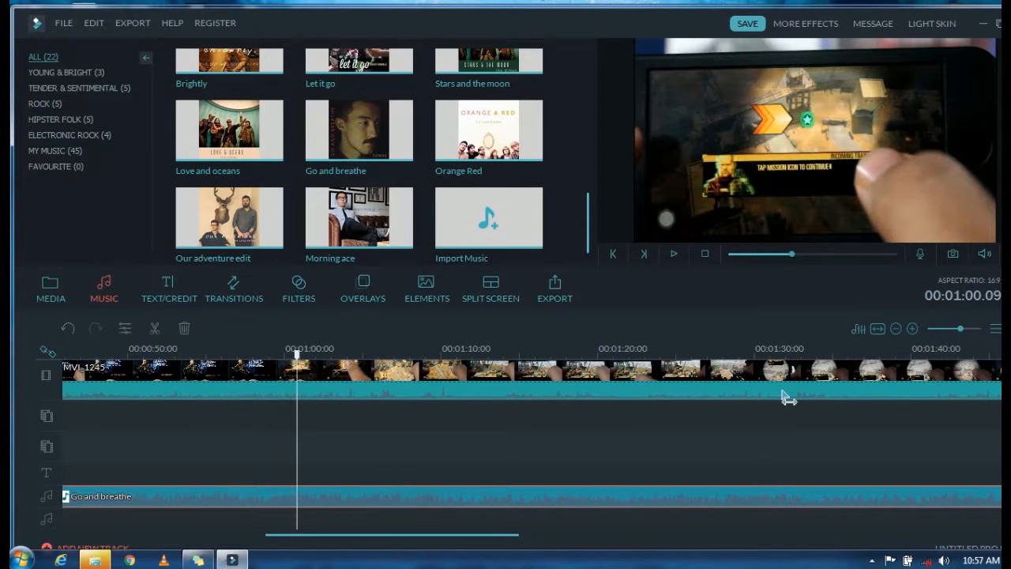
{"action": "left_click", "coordinate": [868, 409]}
{"action": "left_click_drag", "start_coordinate": [510, 538], "coordinate": [777, 545]}
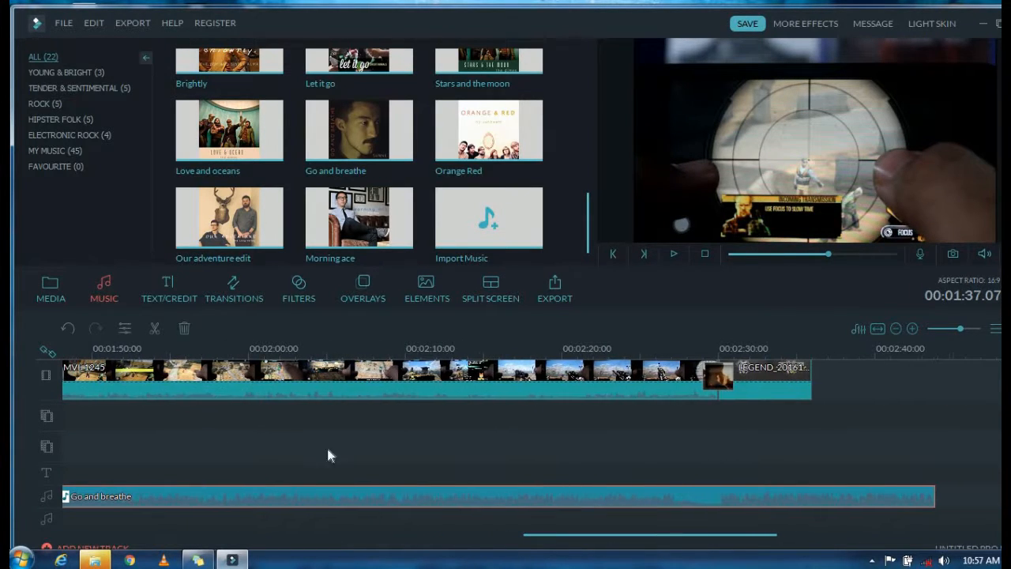
{"action": "left_click", "coordinate": [954, 330]}
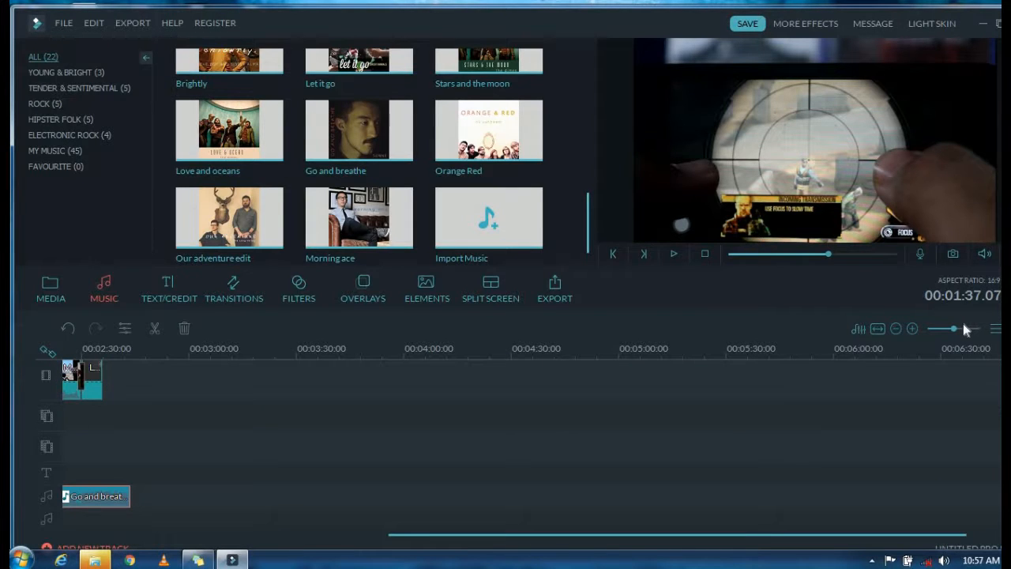
{"action": "left_click_drag", "start_coordinate": [472, 541], "coordinate": [204, 546]}
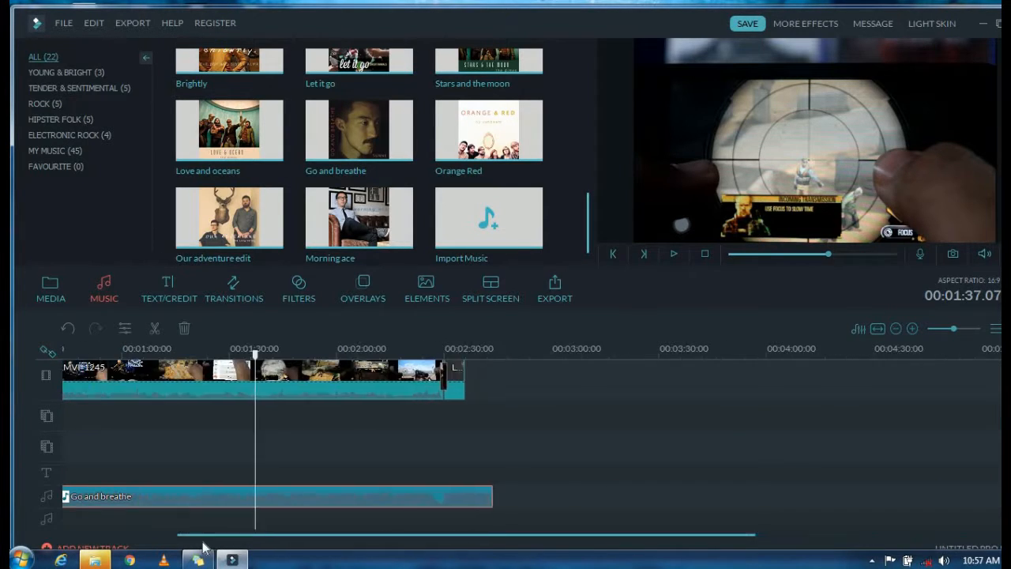
{"action": "left_click_drag", "start_coordinate": [335, 355], "coordinate": [545, 373]}
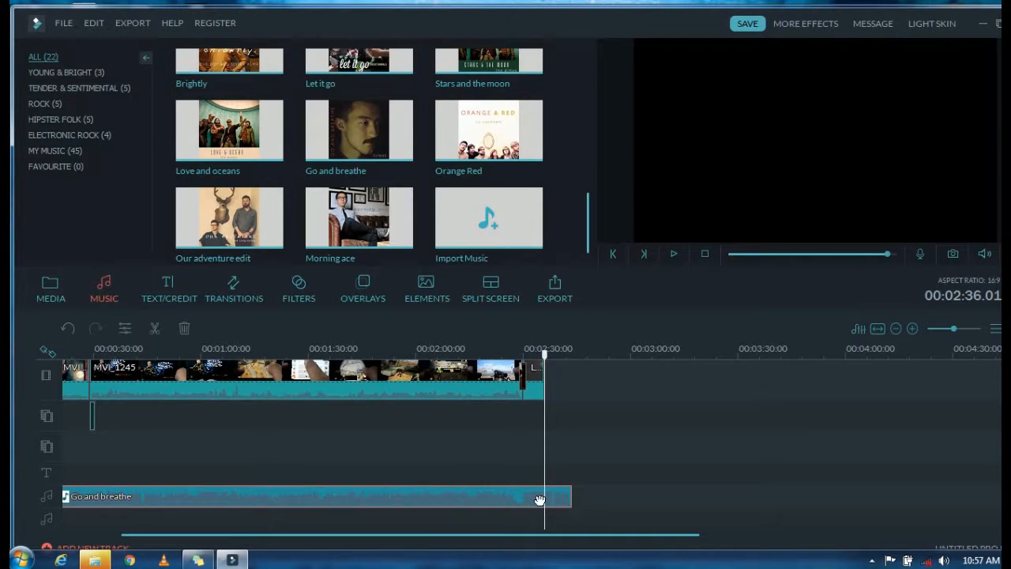
{"action": "left_click", "coordinate": [156, 329]}
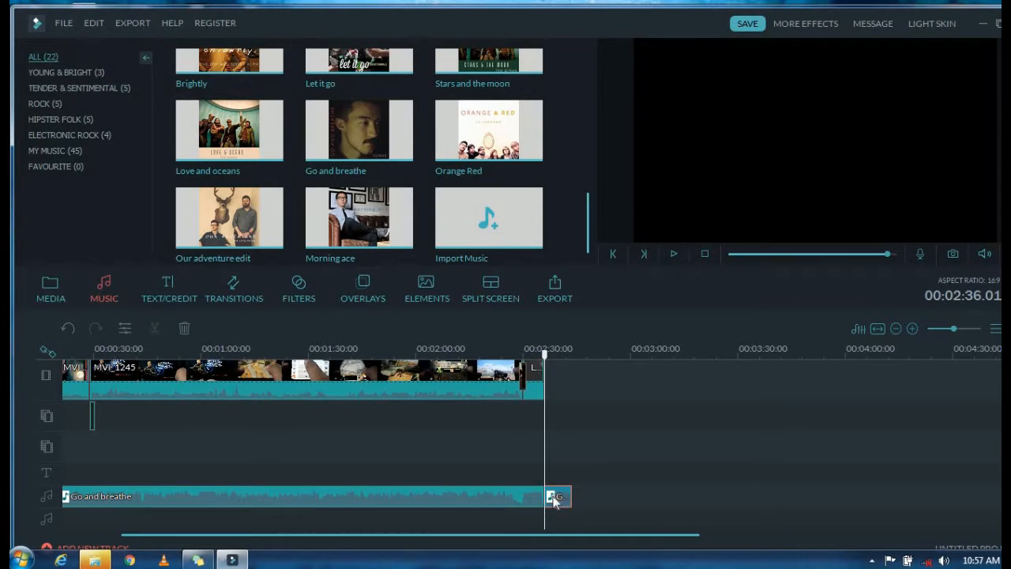
{"action": "right_click", "coordinate": [553, 498]}
{"action": "left_click", "coordinate": [586, 447]}
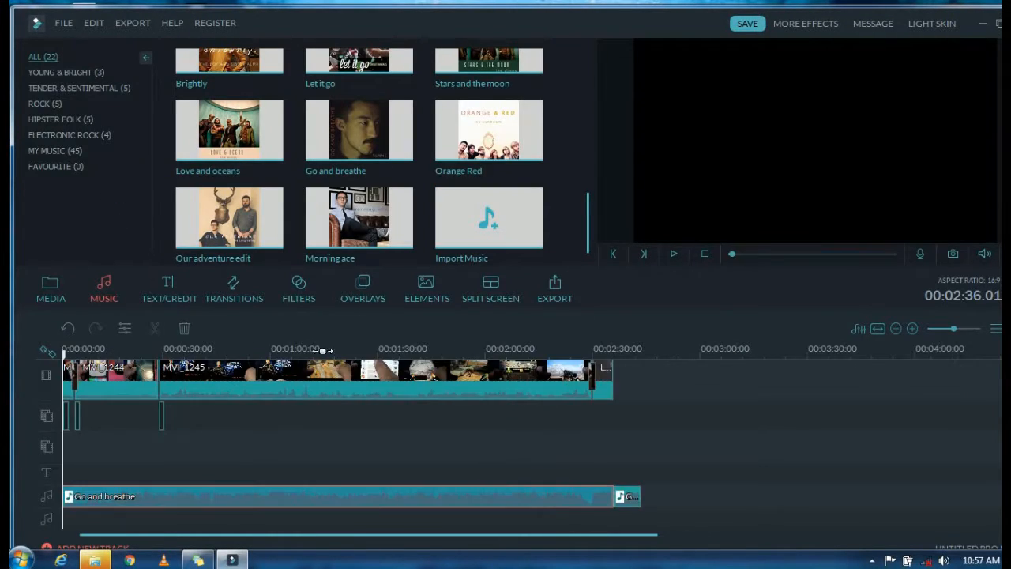
Step: Set up a video export in MP4 format with the name "best io sgames", checking the device presets on the way
{"action": "left_click", "coordinate": [131, 24]}
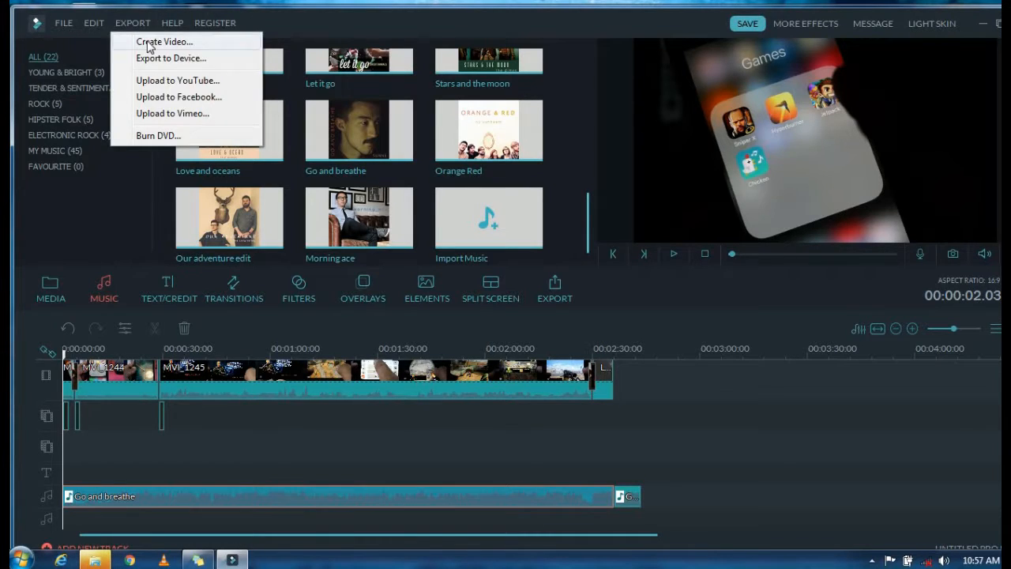
{"action": "left_click", "coordinate": [150, 43]}
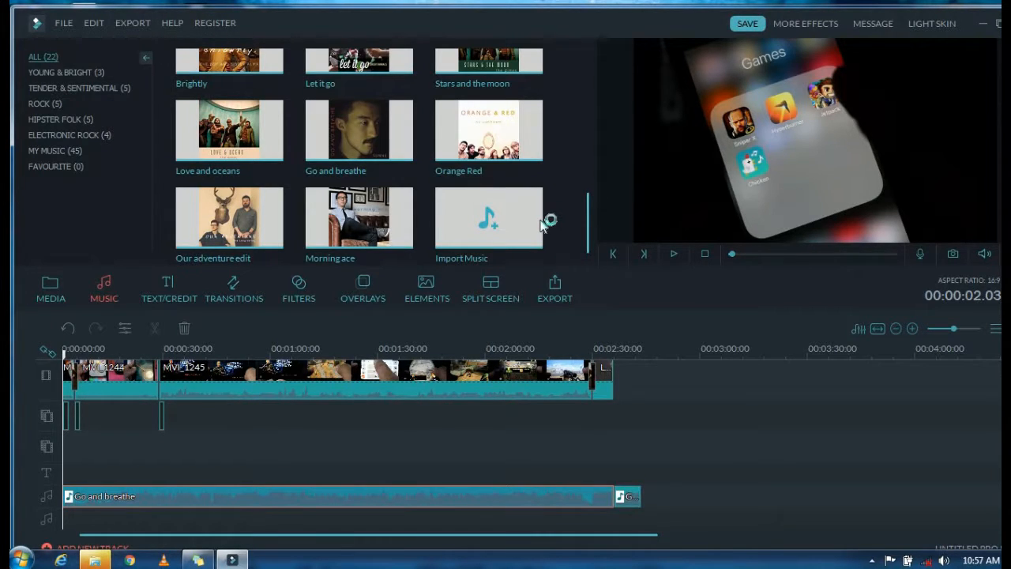
{"action": "left_click", "coordinate": [555, 300]}
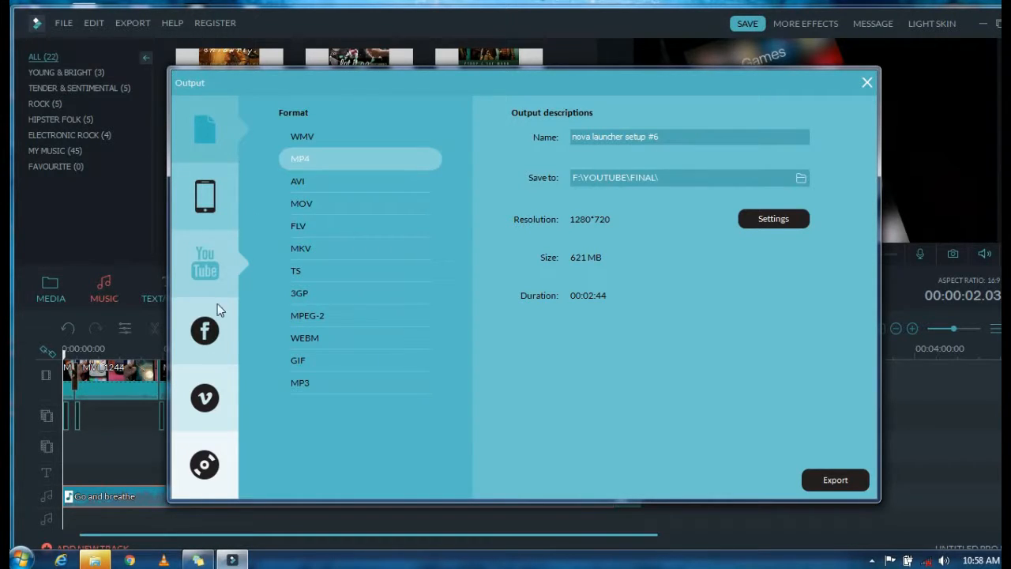
{"action": "left_click", "coordinate": [205, 197]}
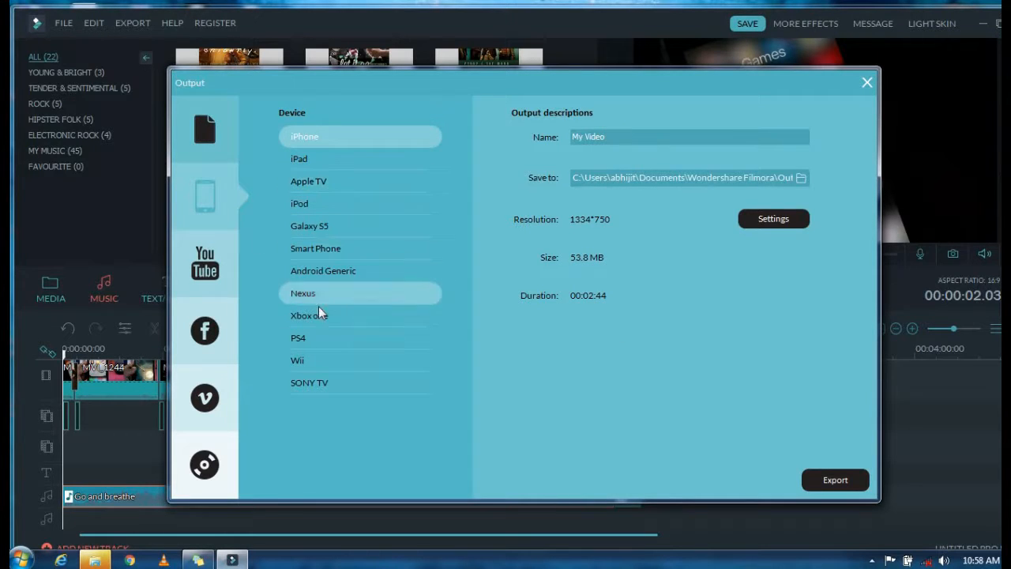
{"action": "left_click", "coordinate": [204, 122]}
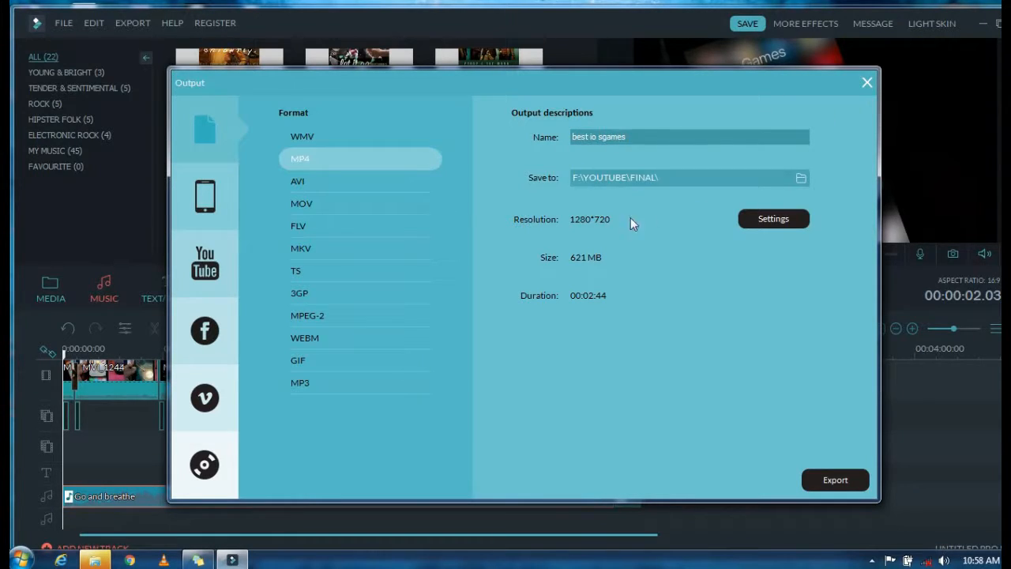
Step: Confirm the MP4 settings with 1280*720 resolution, a 30000 kbps video bit rate and a 320 kbps audio bit rate
{"action": "left_click", "coordinate": [769, 228]}
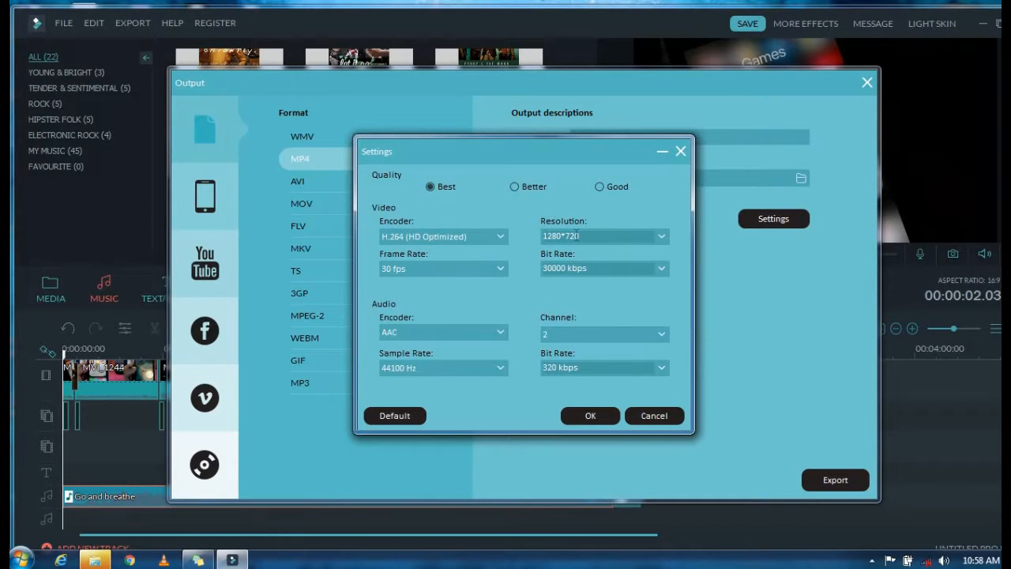
{"action": "left_click", "coordinate": [621, 239]}
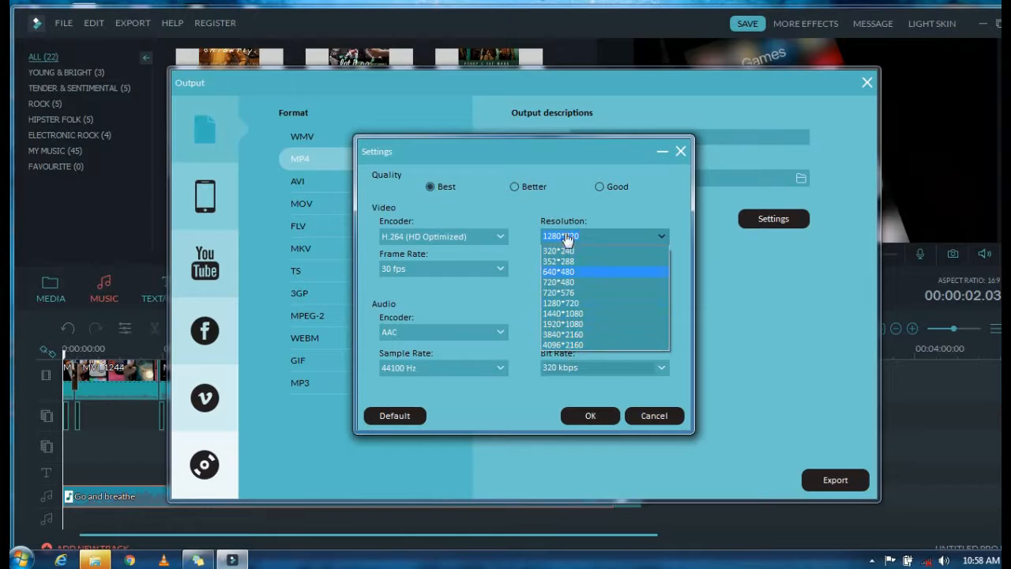
{"action": "left_click", "coordinate": [530, 238]}
{"action": "left_click", "coordinate": [660, 271]}
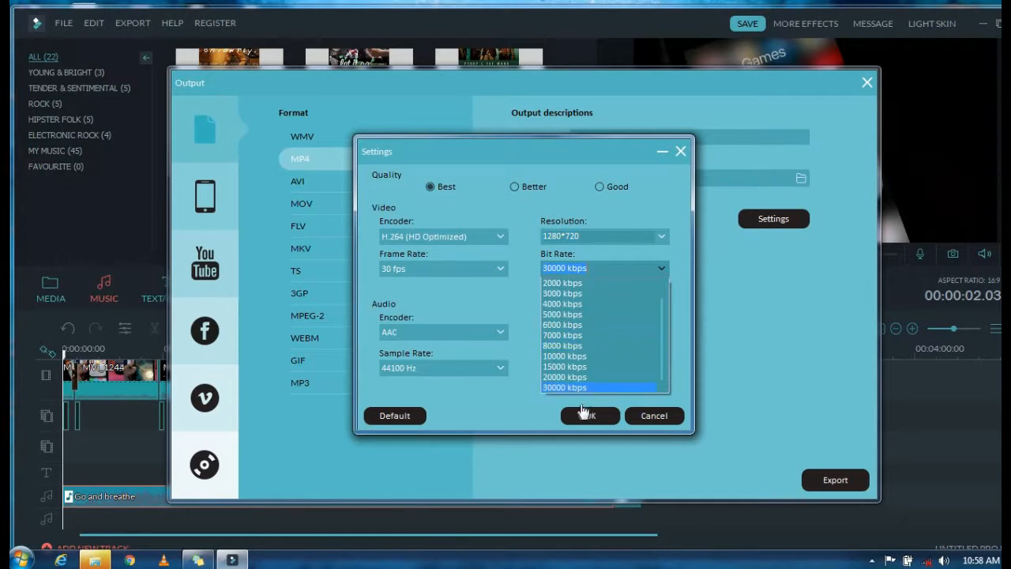
{"action": "left_click", "coordinate": [577, 388]}
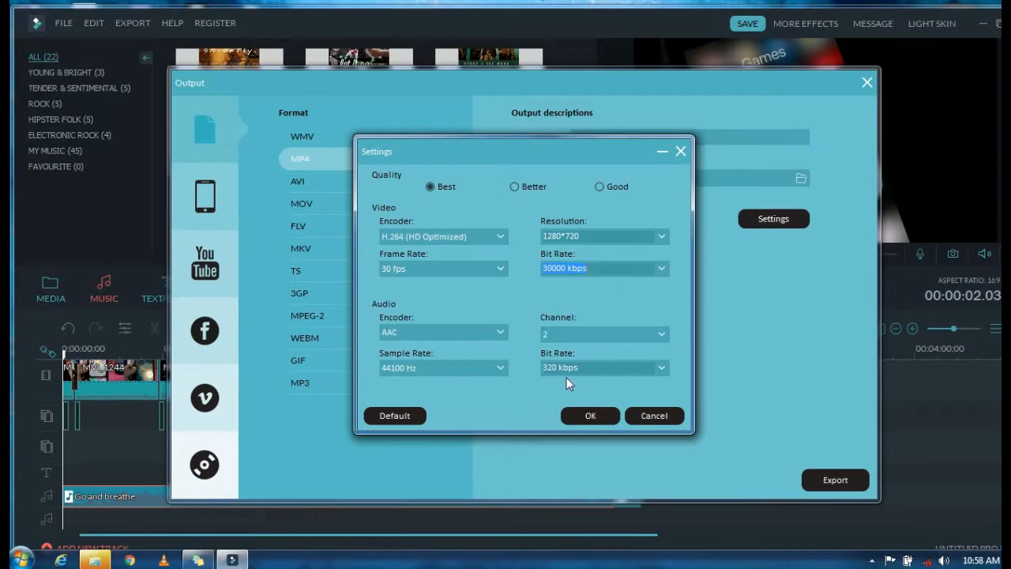
{"action": "left_click", "coordinate": [662, 368]}
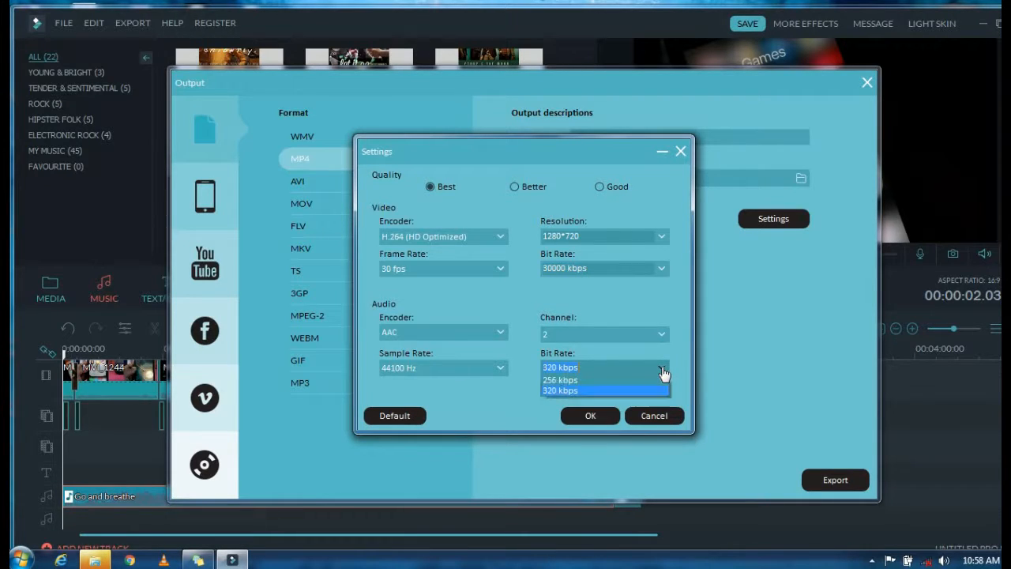
{"action": "left_click", "coordinate": [662, 371]}
{"action": "left_click", "coordinate": [589, 417]}
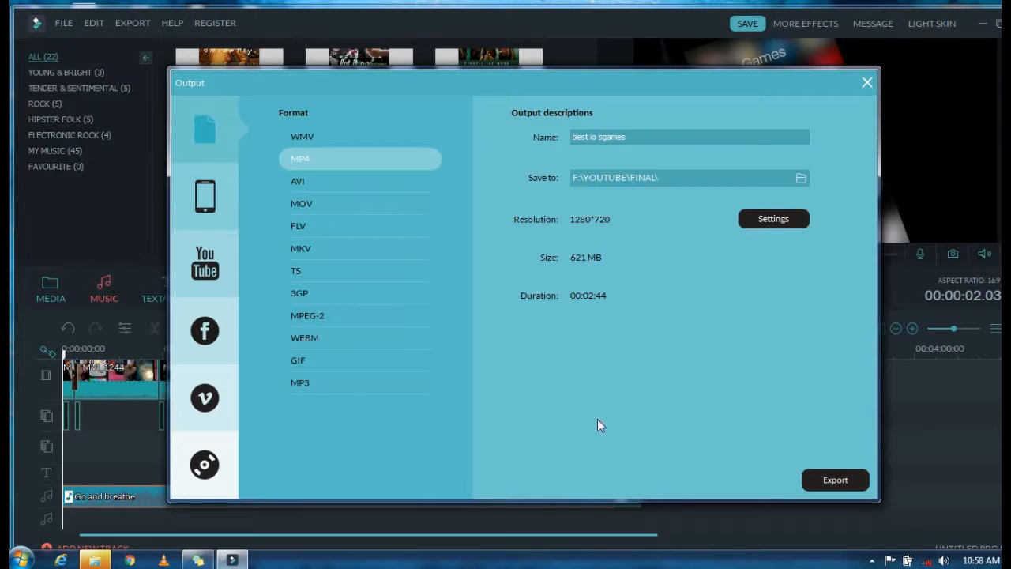
Step: Start exporting the video as MP4 and cancel the running conversion
{"action": "left_click", "coordinate": [841, 481]}
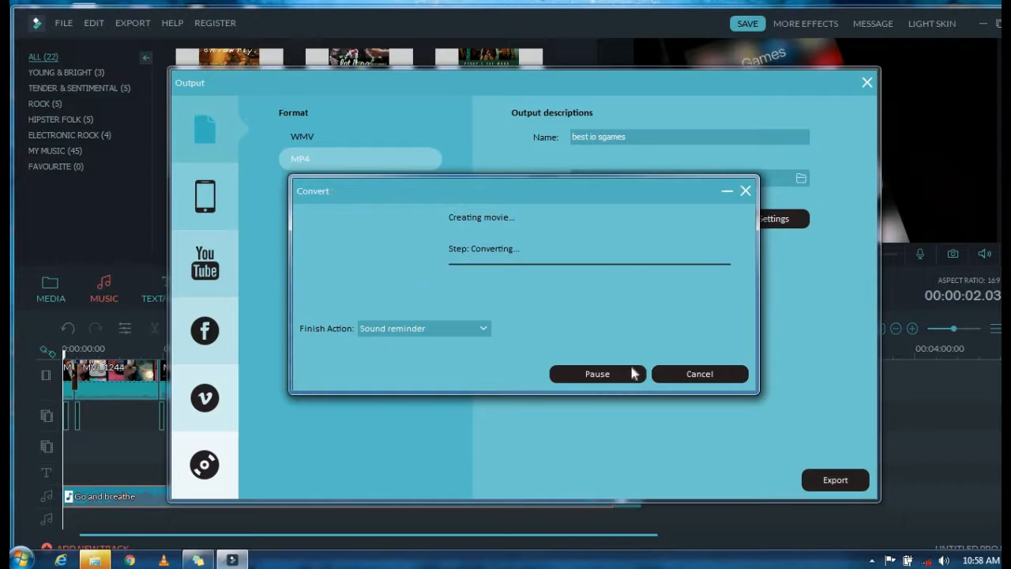
{"action": "left_click", "coordinate": [699, 379]}
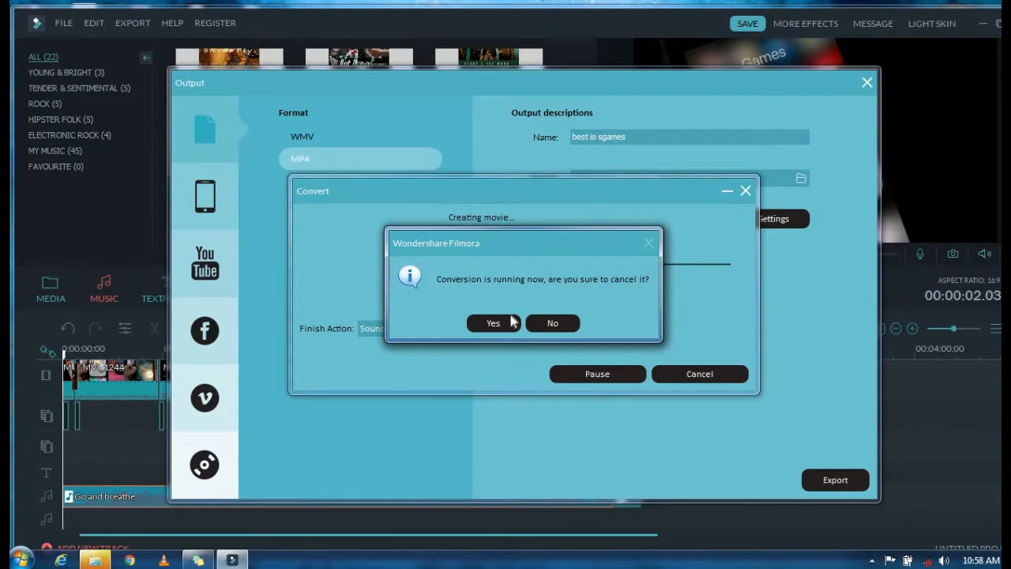
{"action": "left_click", "coordinate": [487, 320]}
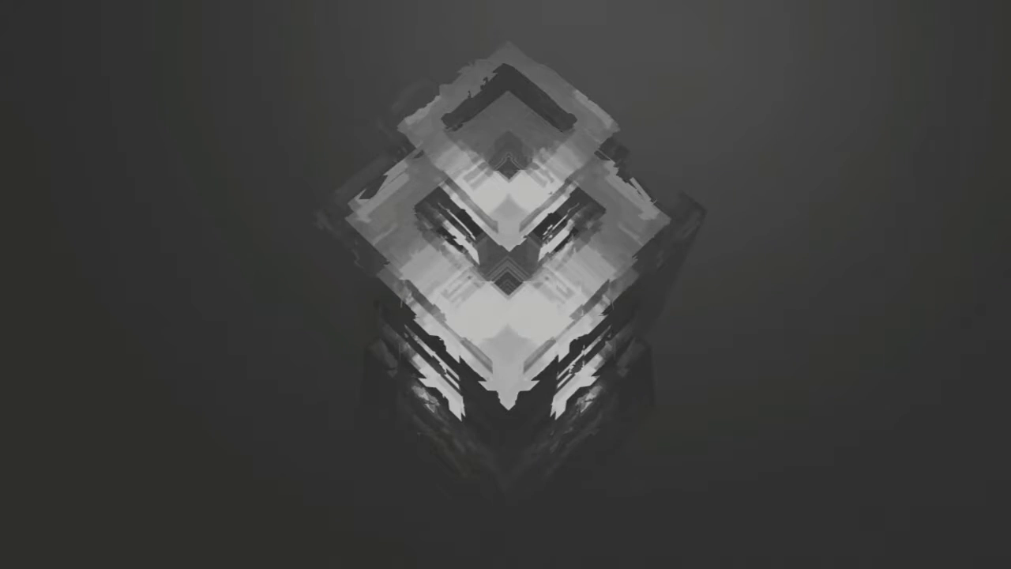